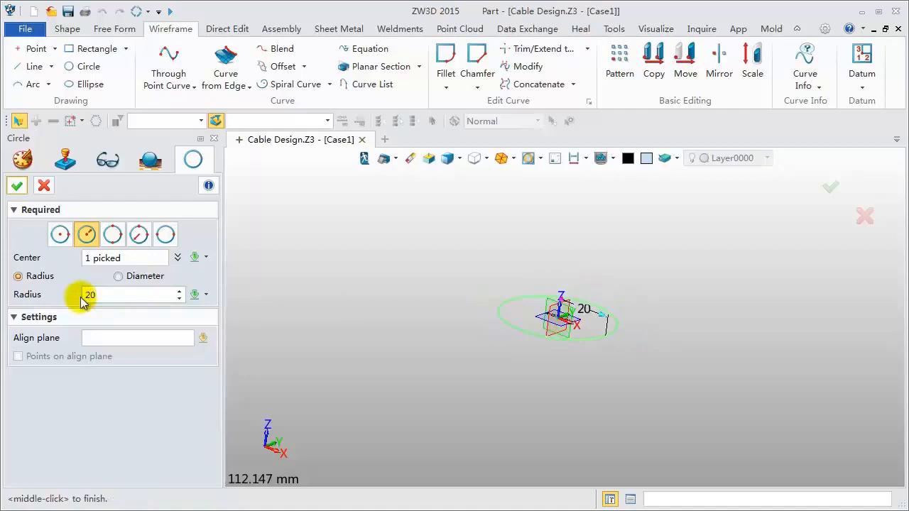
Step: Accept the 20 mm radius circle, and draw a 3 mm line along Z from 20,0,0 on the circle
click(17, 185)
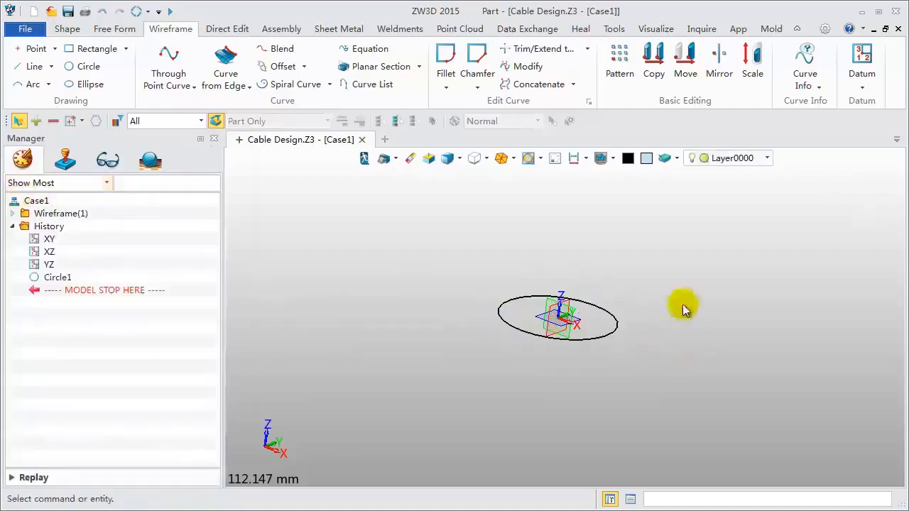
scroll(643, 285, up, 2)
right_drag(622, 267, 622, 296)
scroll(625, 299, up, 2)
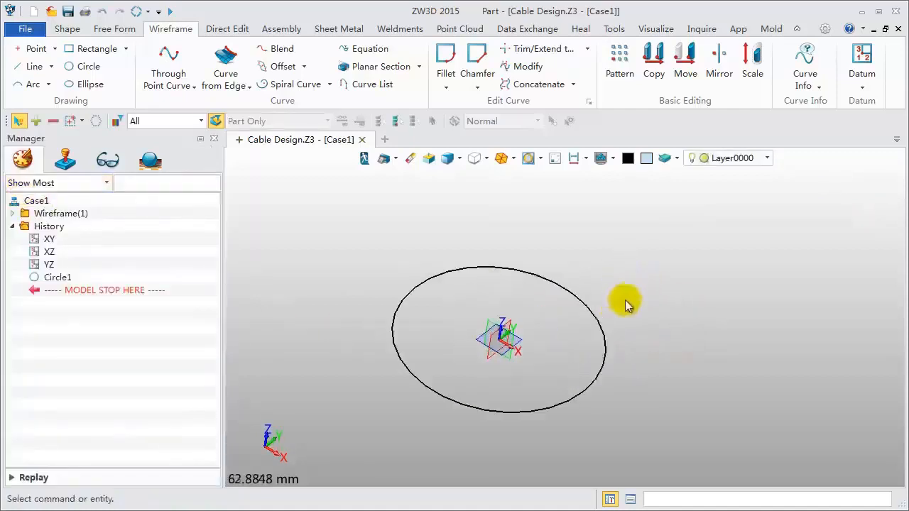
scroll(490, 382, up, 2)
scroll(490, 383, up, 1)
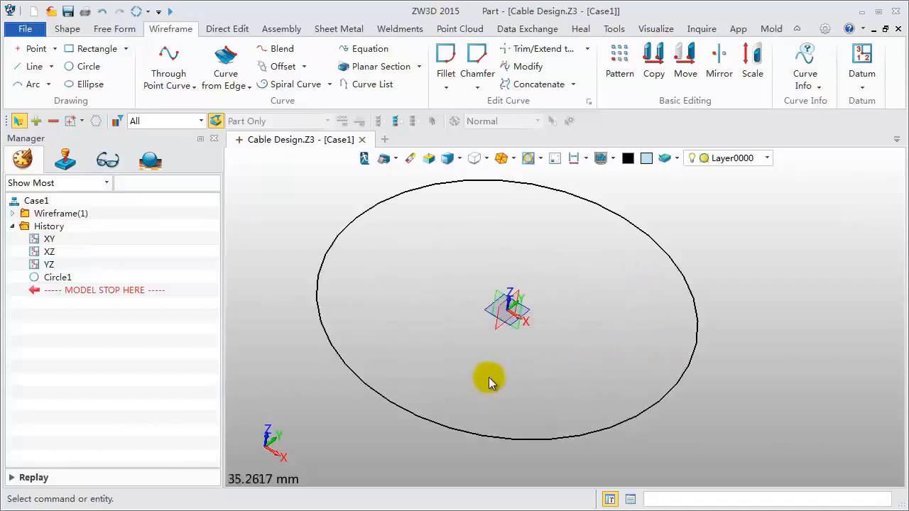
click(34, 66)
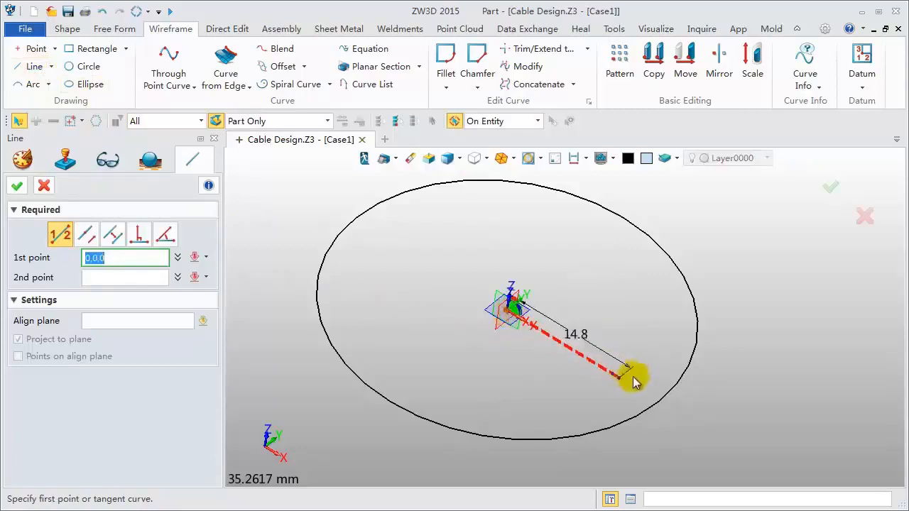
click(661, 402)
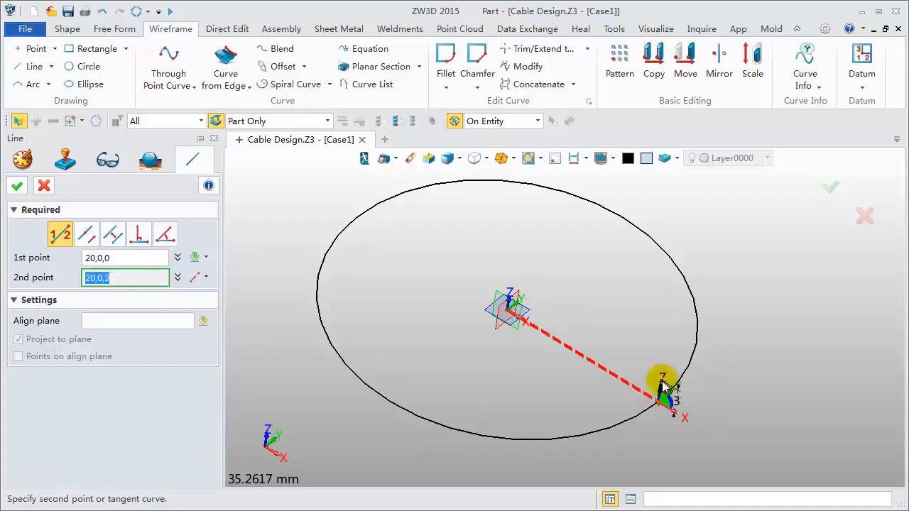
click(662, 386)
middle_click(664, 388)
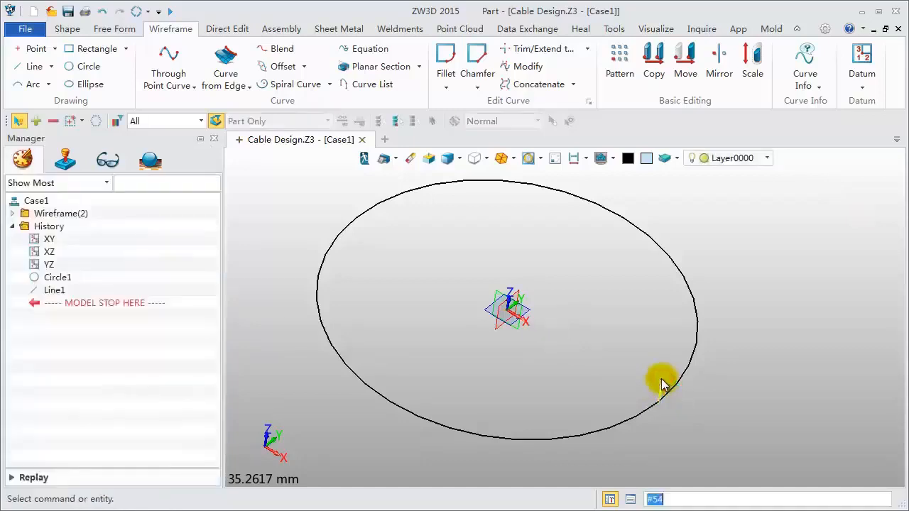
Step: Define a Sweep with the short vertical line as the profile and the circle as the path
click(71, 33)
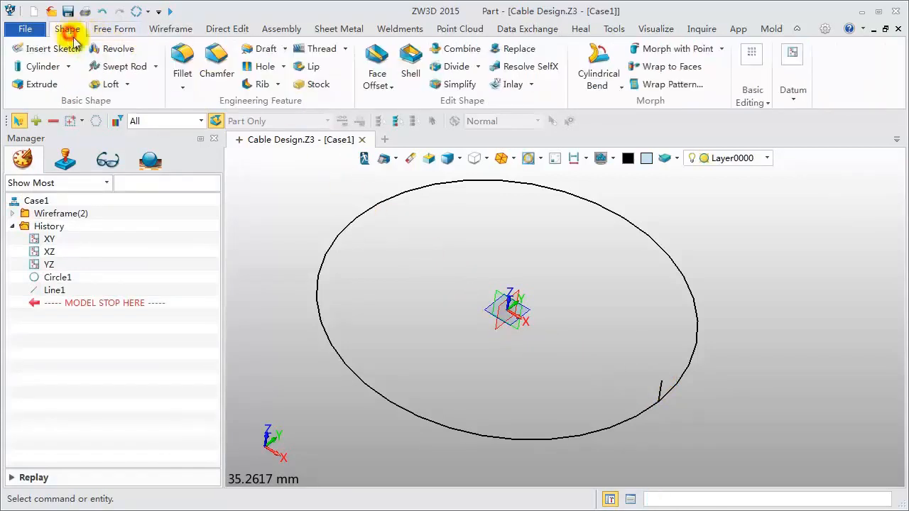
click(155, 66)
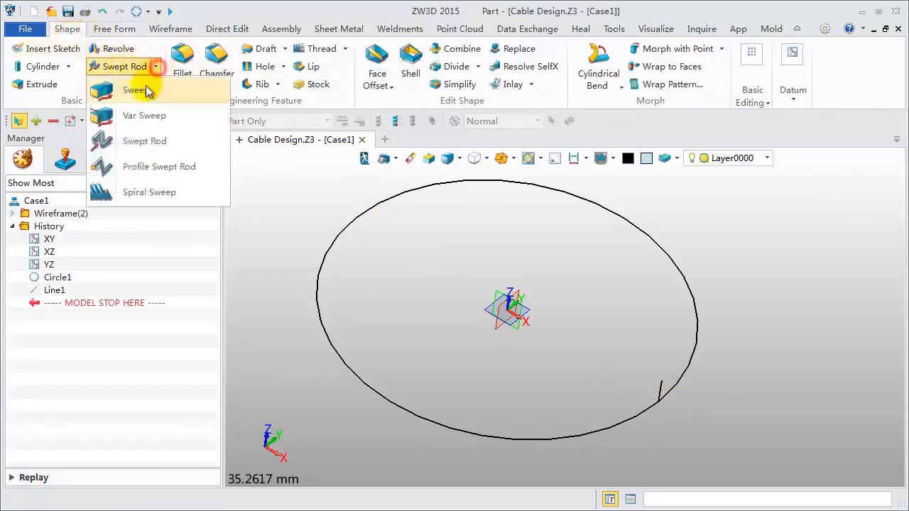
click(145, 90)
click(659, 387)
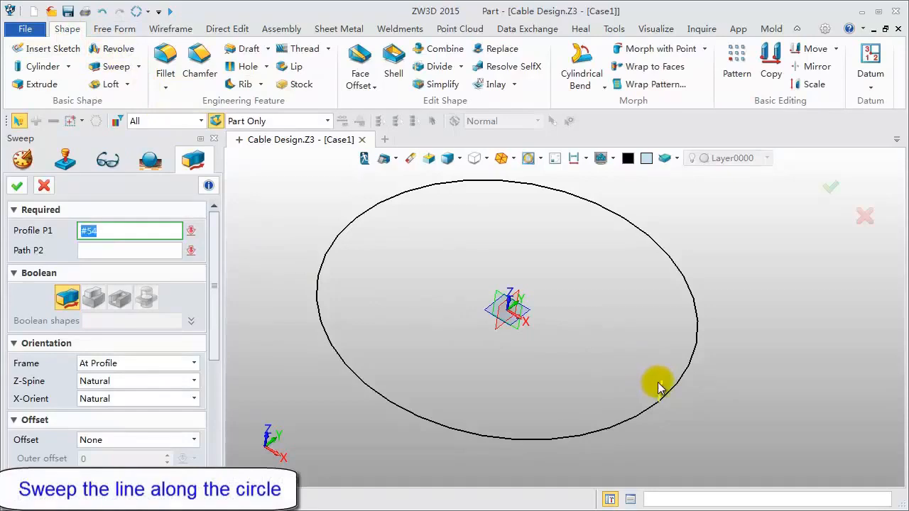
middle_click(658, 387)
click(682, 277)
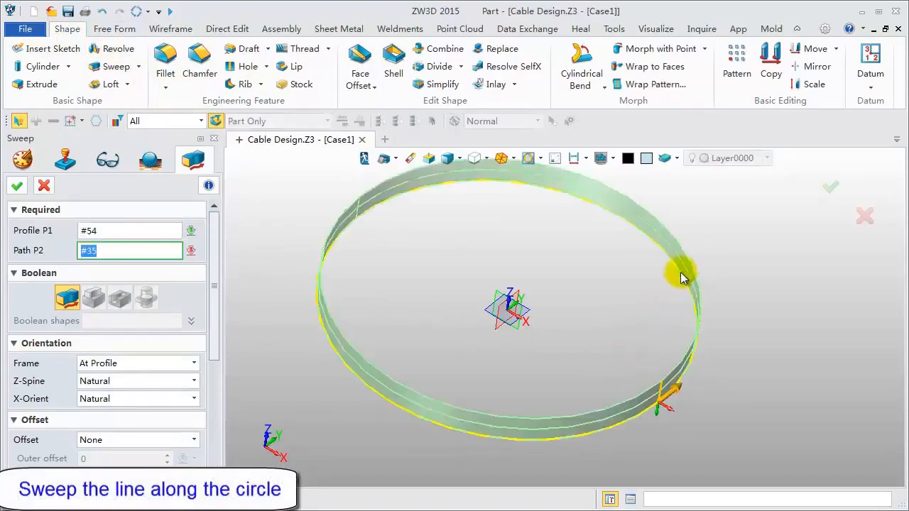
Step: Give the sweep a linear twist from 0 to 10000 and create the twisted surface
drag(215, 344, 201, 462)
click(71, 319)
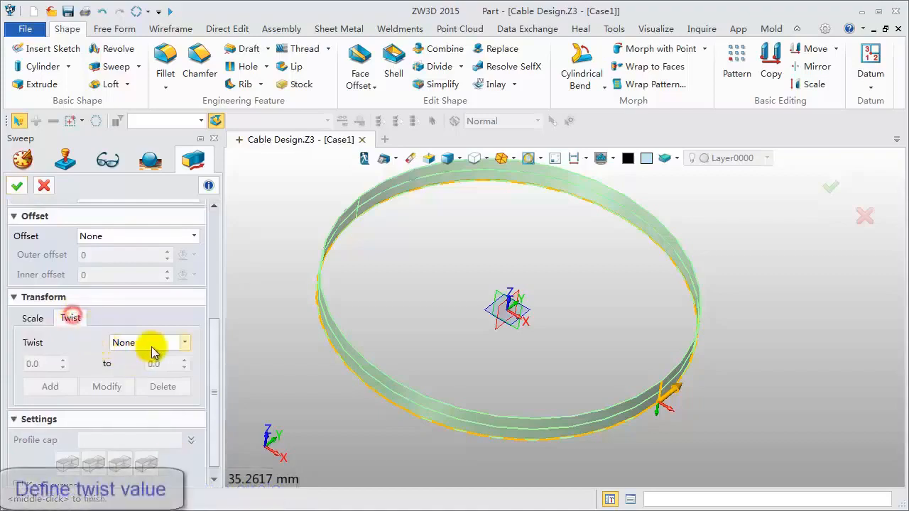
click(152, 344)
click(145, 371)
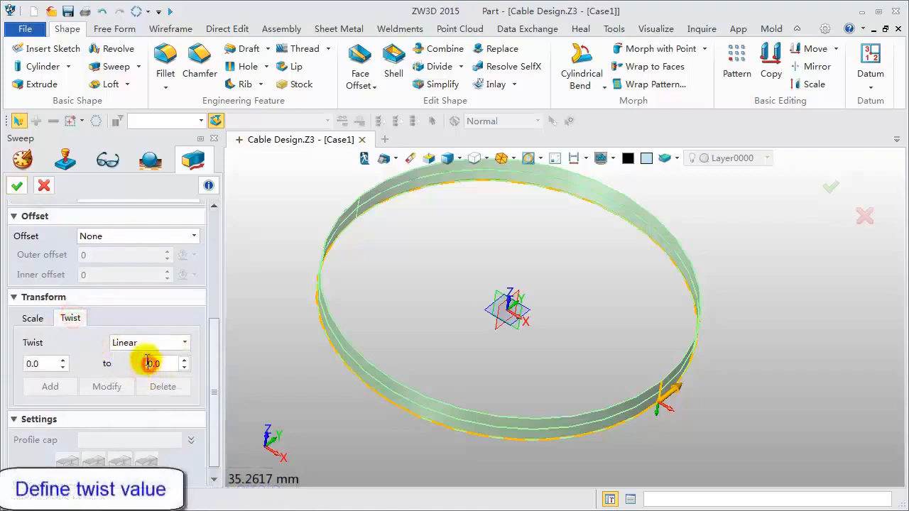
text(1000)
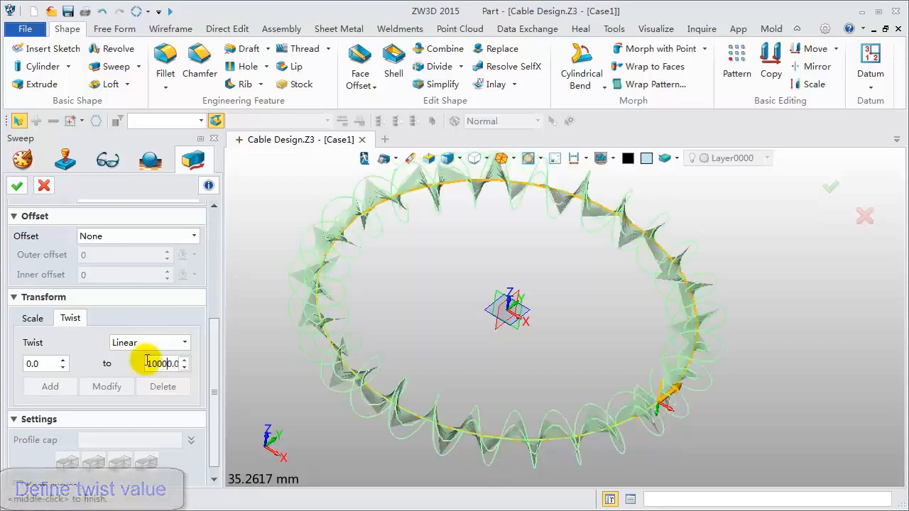
click(17, 186)
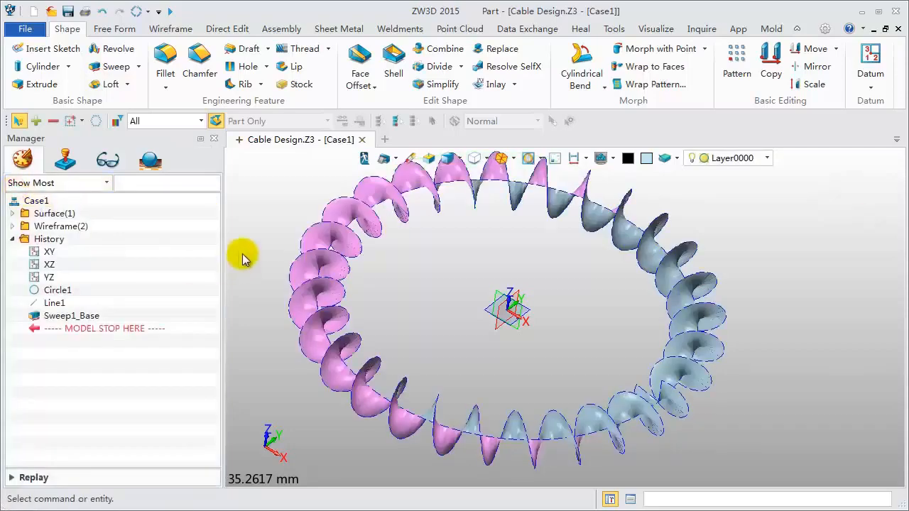
Step: Create a curve from the outer helical edge of the twisted sweep surface
click(162, 32)
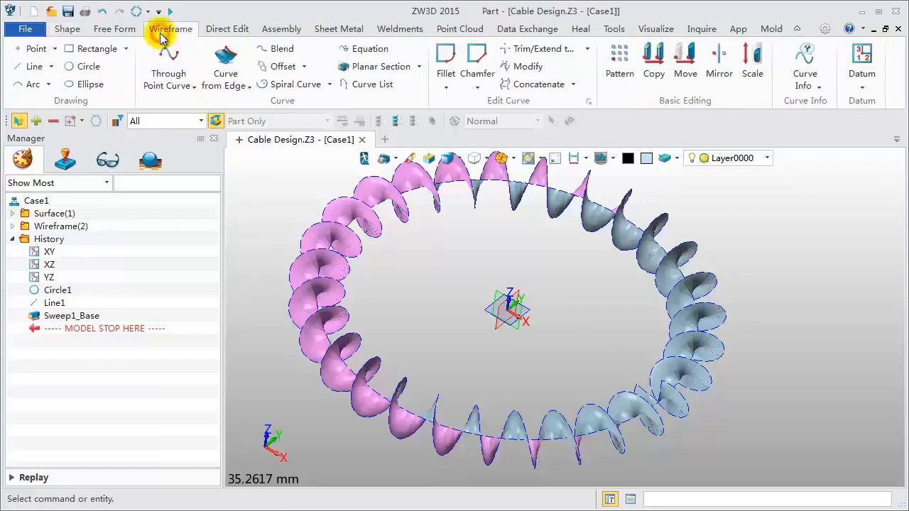
click(227, 59)
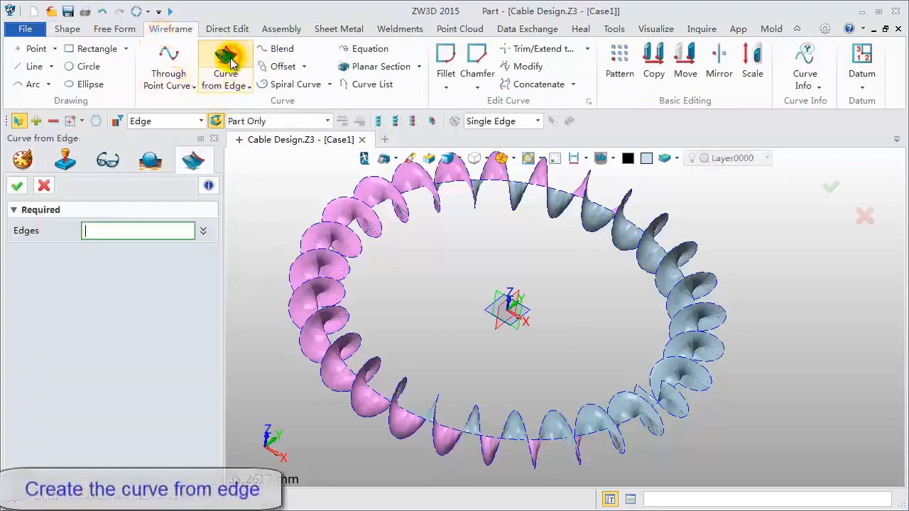
click(336, 195)
click(17, 187)
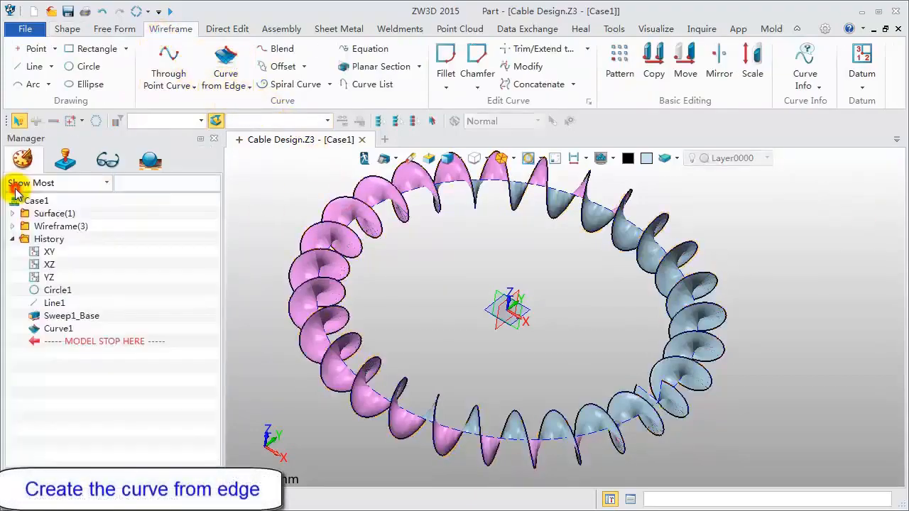
Step: Blank the twisted sweep surface so only the wireframe curves are displayed
click(14, 214)
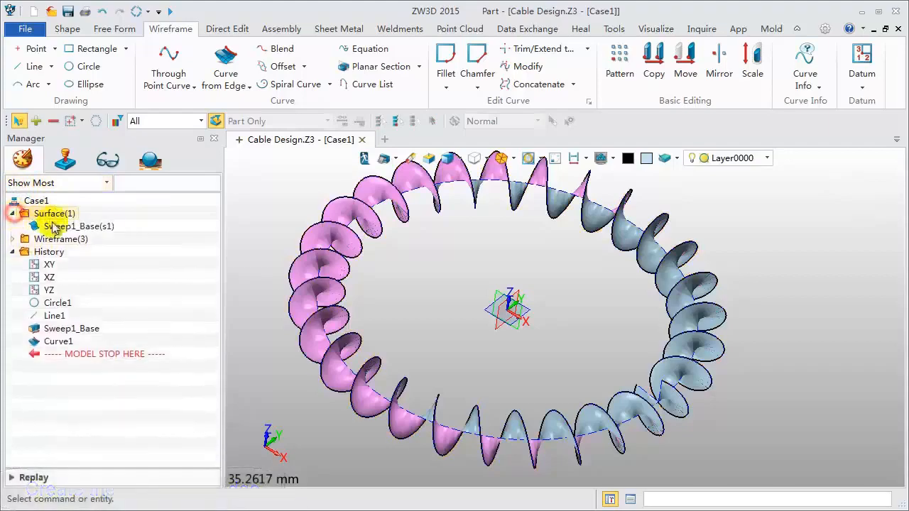
click(73, 228)
right_click(88, 231)
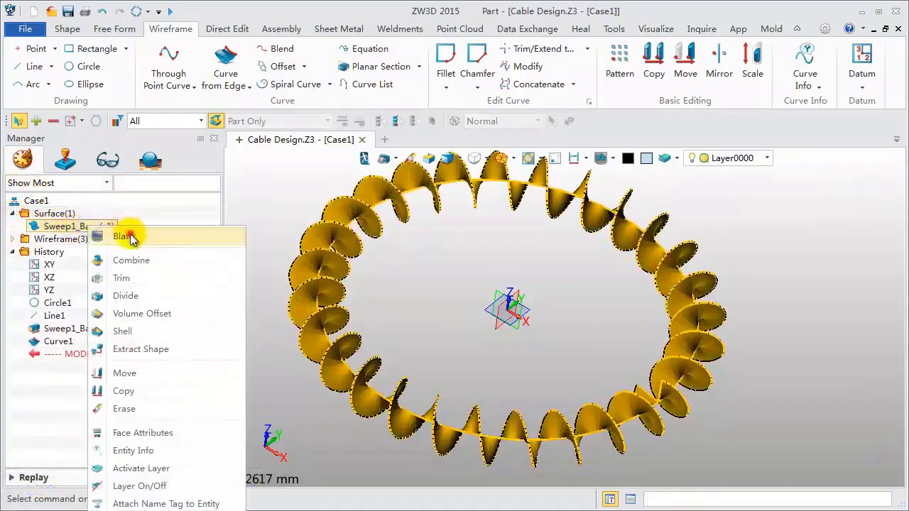
click(126, 235)
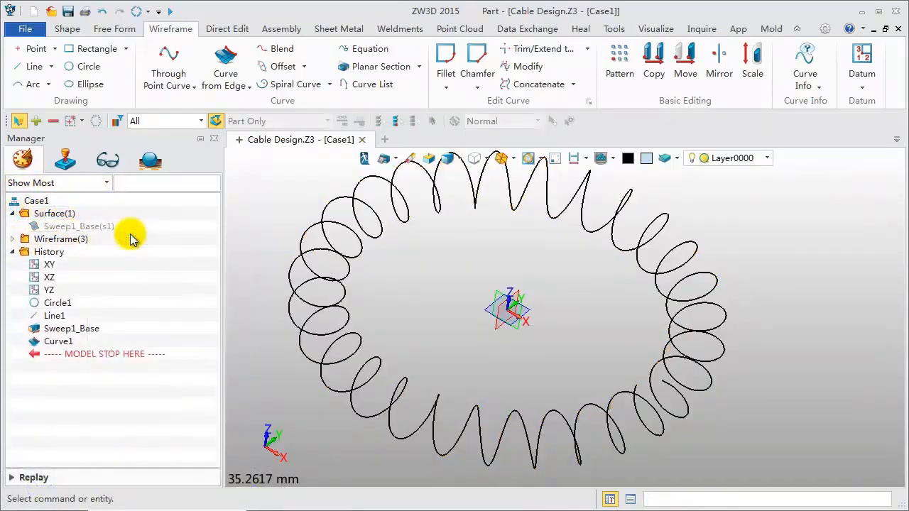
Step: Bridge the two open ends of the helical curve with a Blend curve, using tangent continuity at both ends
click(281, 48)
click(670, 352)
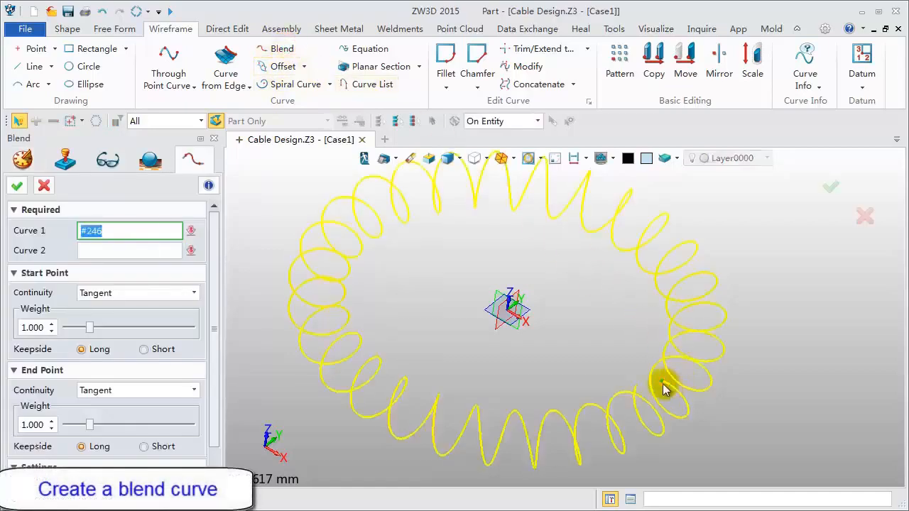
click(662, 384)
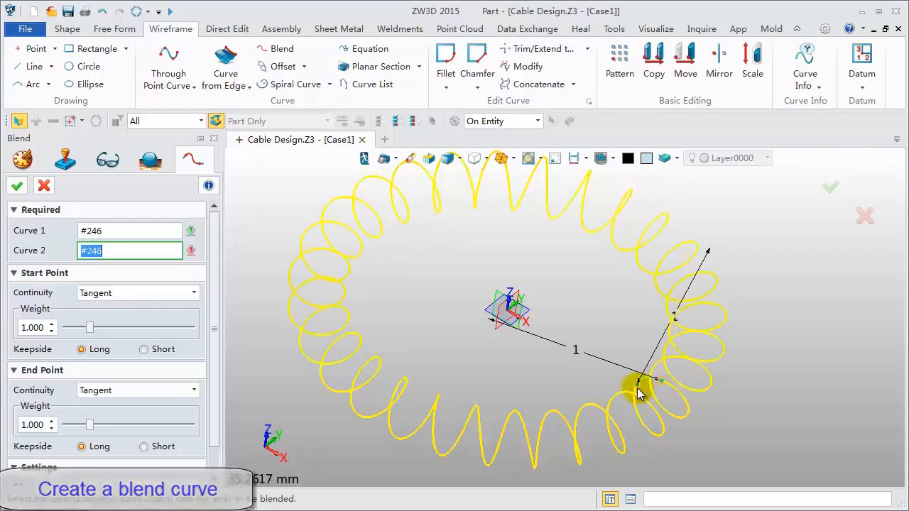
click(638, 389)
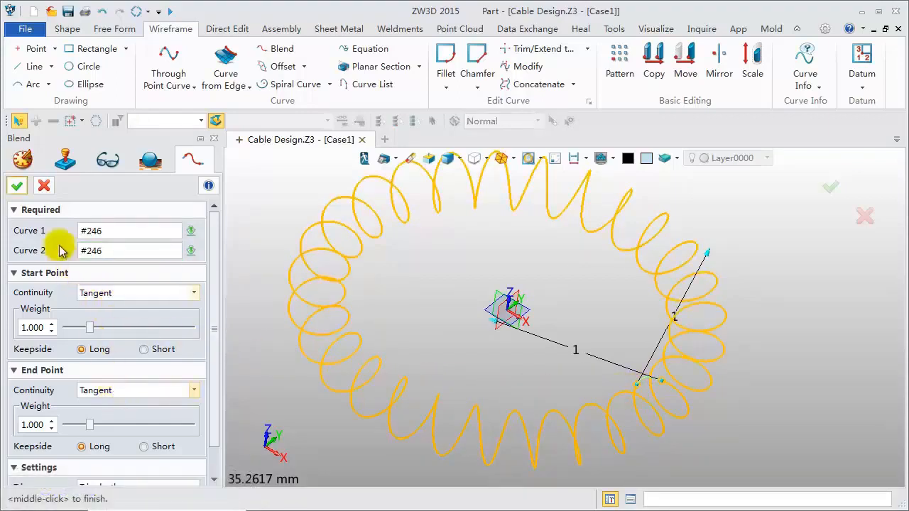
click(17, 186)
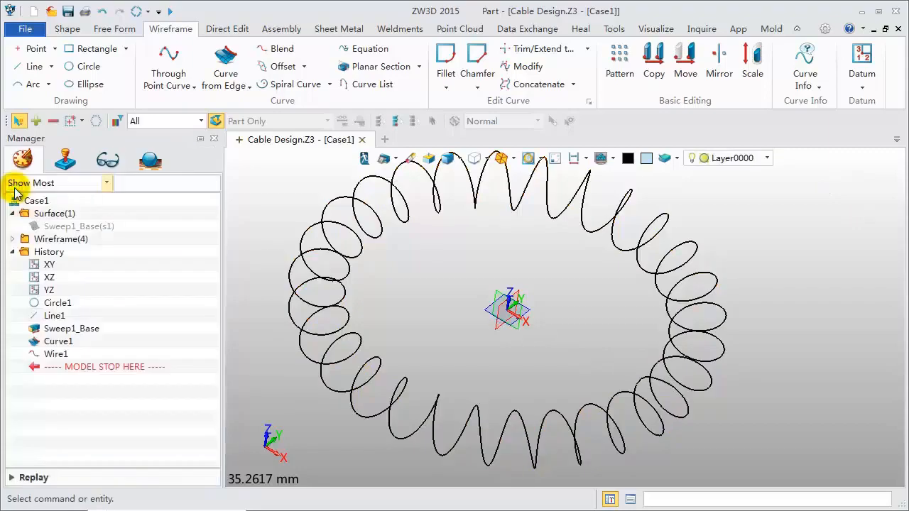
Step: Define a Swept Rod with a 1.5 mm diameter along the helical curve and the blend curve
scroll(289, 222, down, 2)
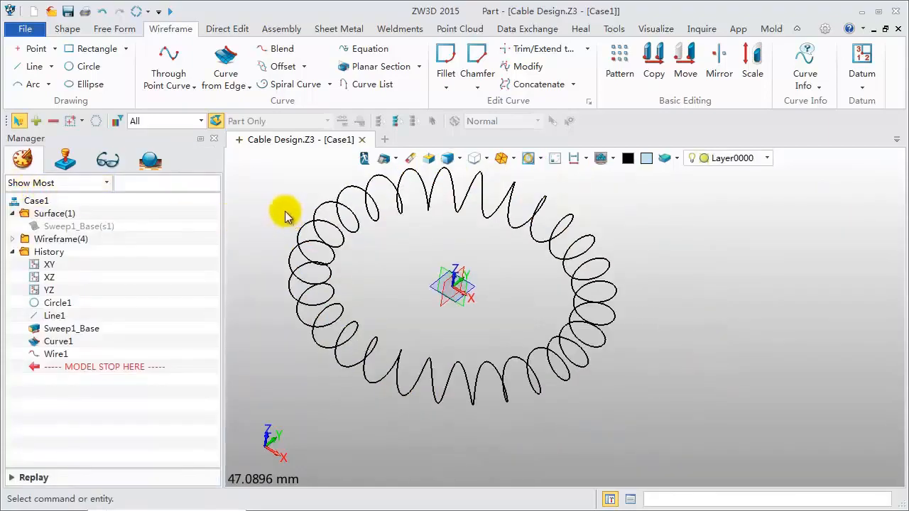
middle_drag(285, 217, 342, 229)
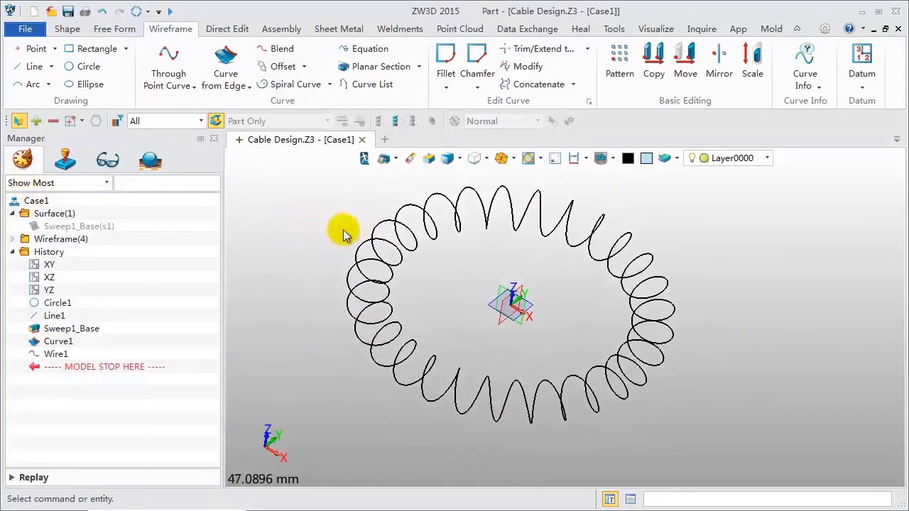
click(68, 29)
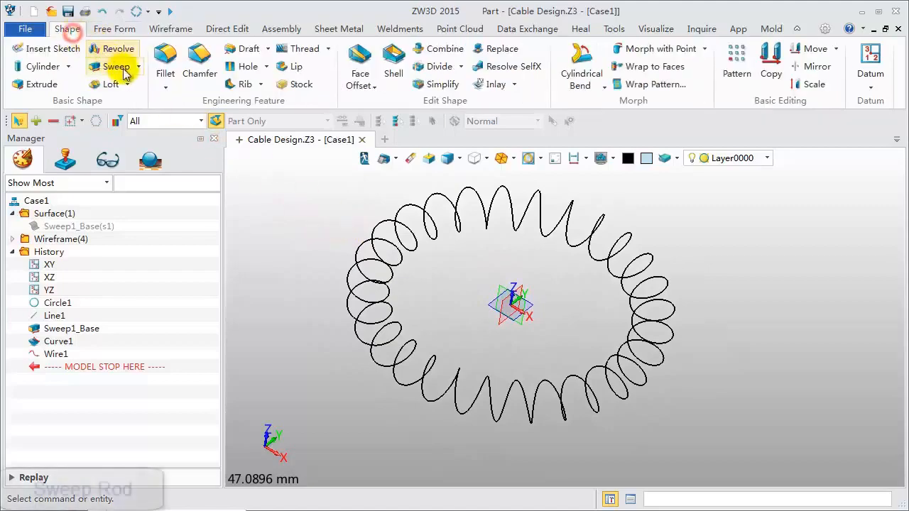
click(138, 67)
click(144, 140)
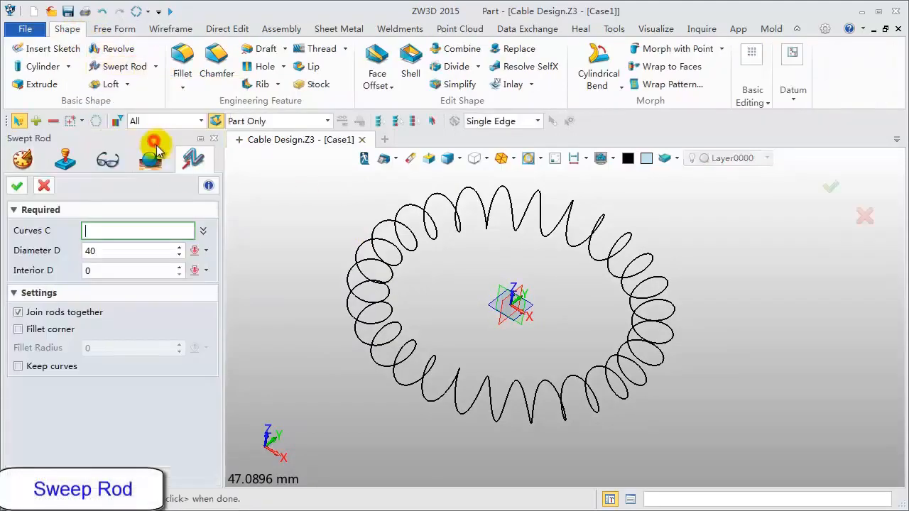
click(393, 245)
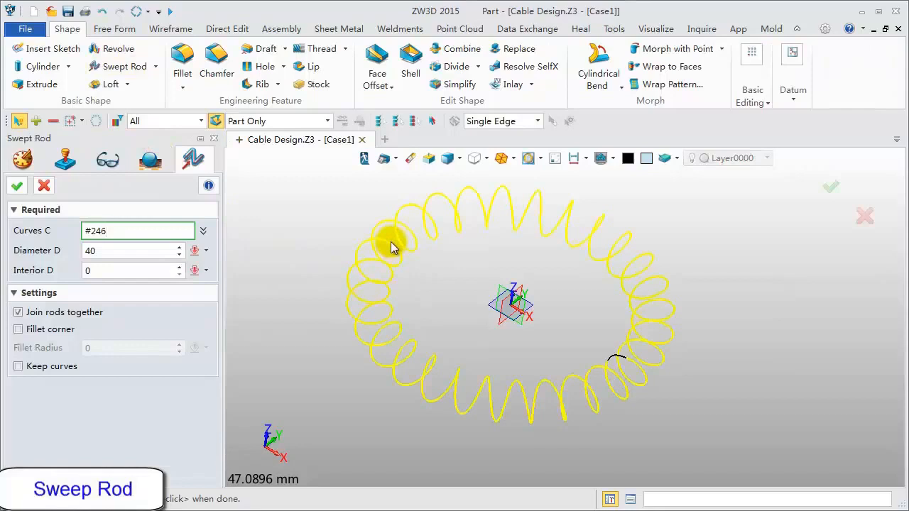
middle_click(391, 245)
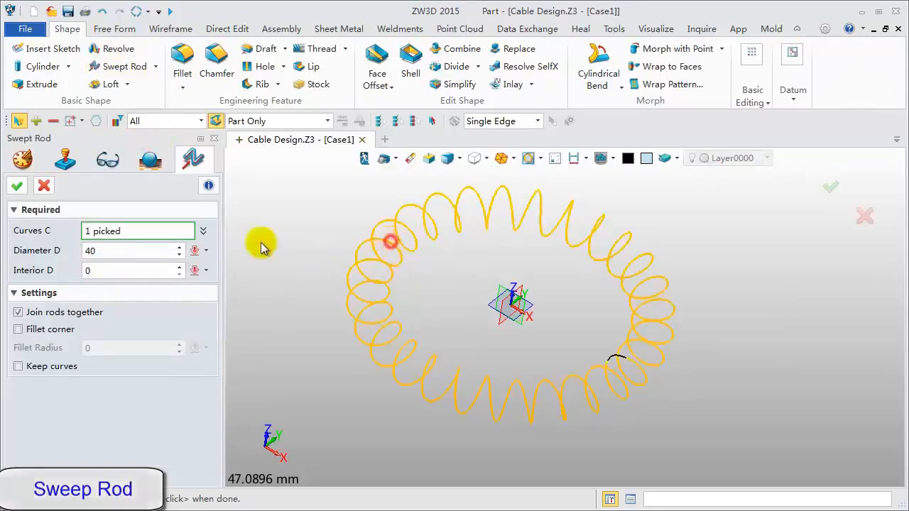
click(121, 250)
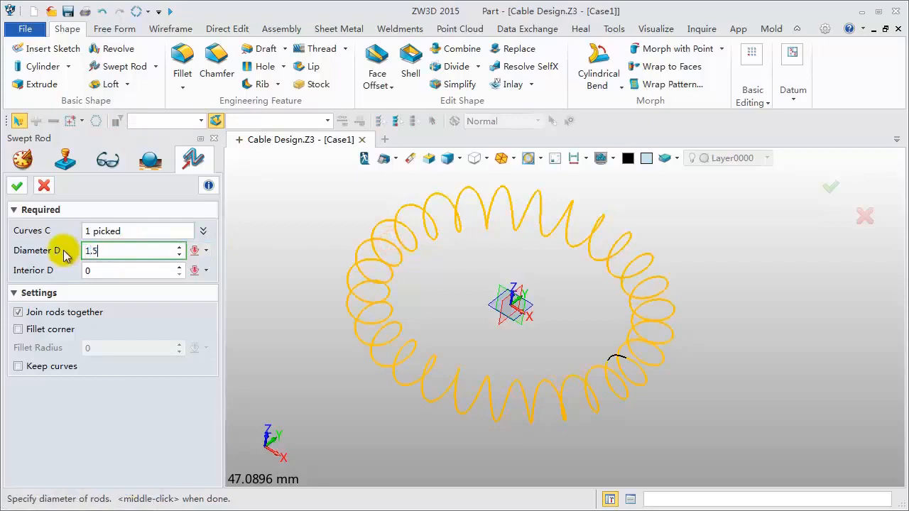
click(142, 231)
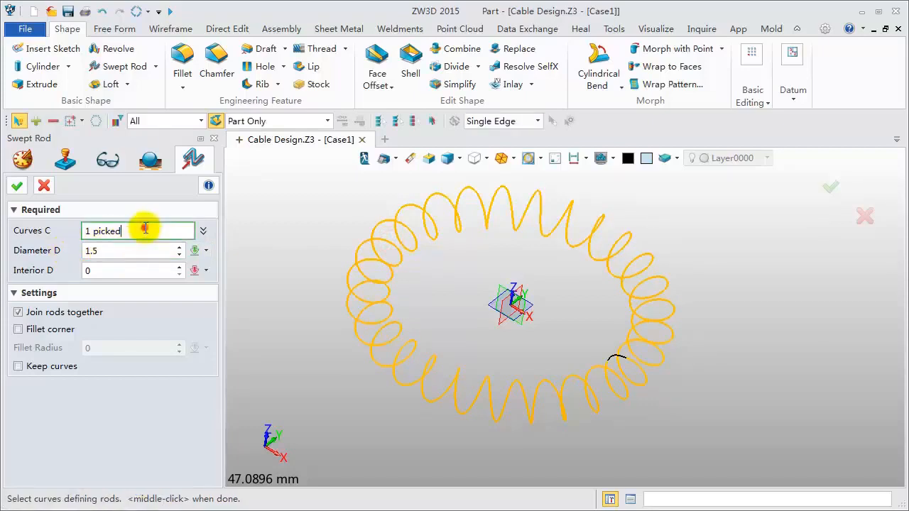
click(618, 359)
Step: Set the face colour to orange-yellow and create the swept rod with joined rods
click(646, 159)
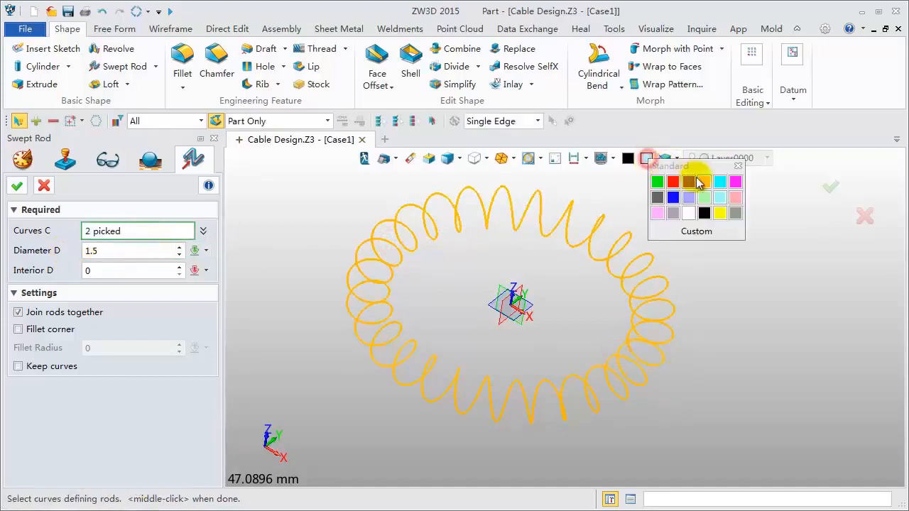
click(706, 183)
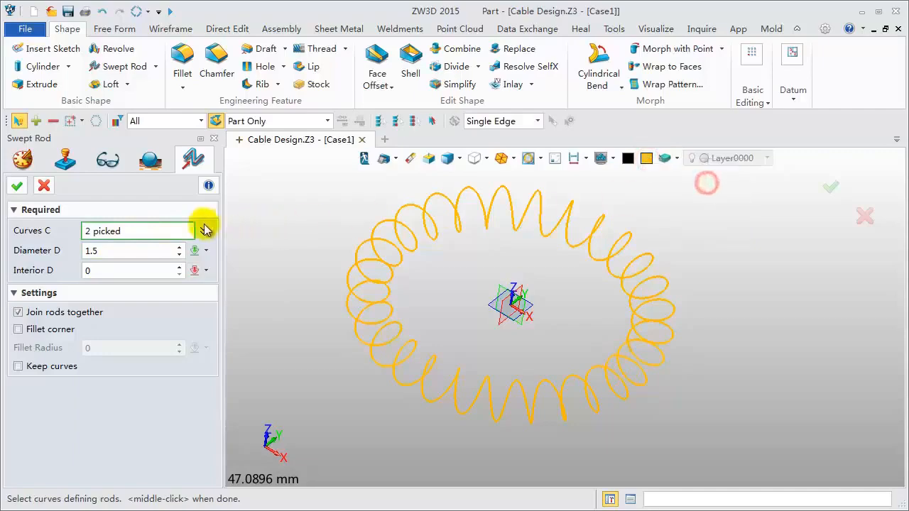
click(17, 186)
mouse_move(290, 218)
right_down()
mouse_move(290, 234)
mouse_move(286, 217)
mouse_move(279, 222)
right_up()
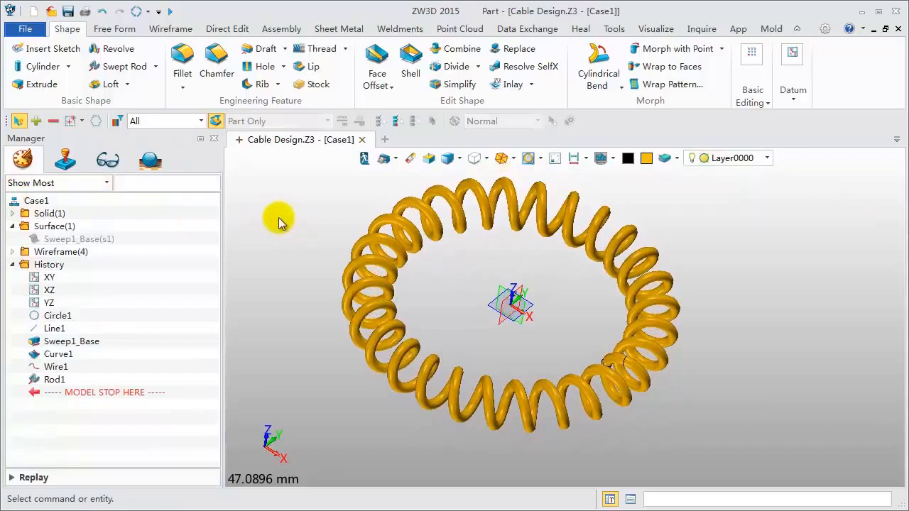
click(12, 213)
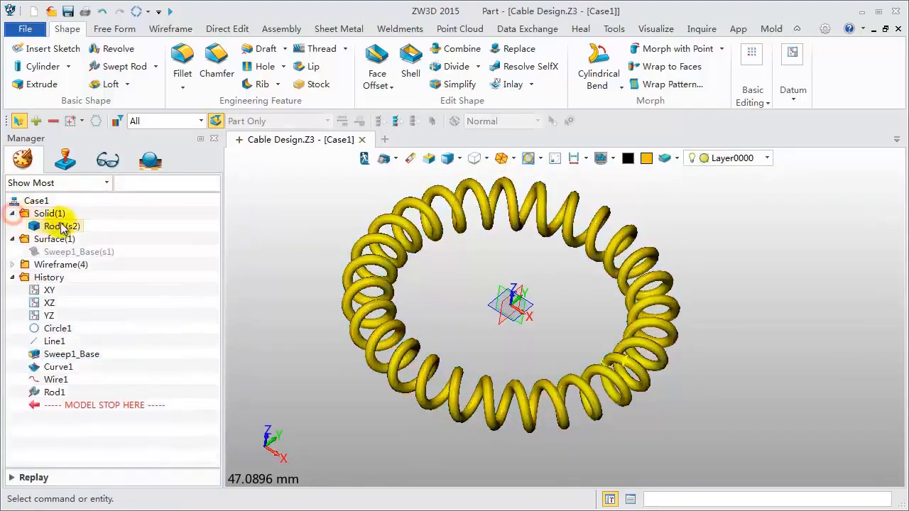
right_drag(275, 226, 294, 242)
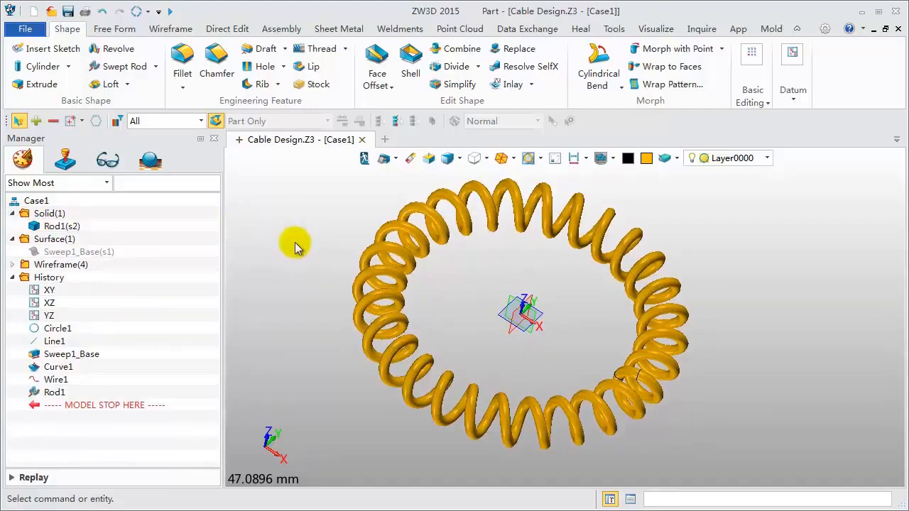
Step: Create a new part named Case2 and add a cylinder centred at the origin with radius 30 mm and length 8 mm
click(238, 144)
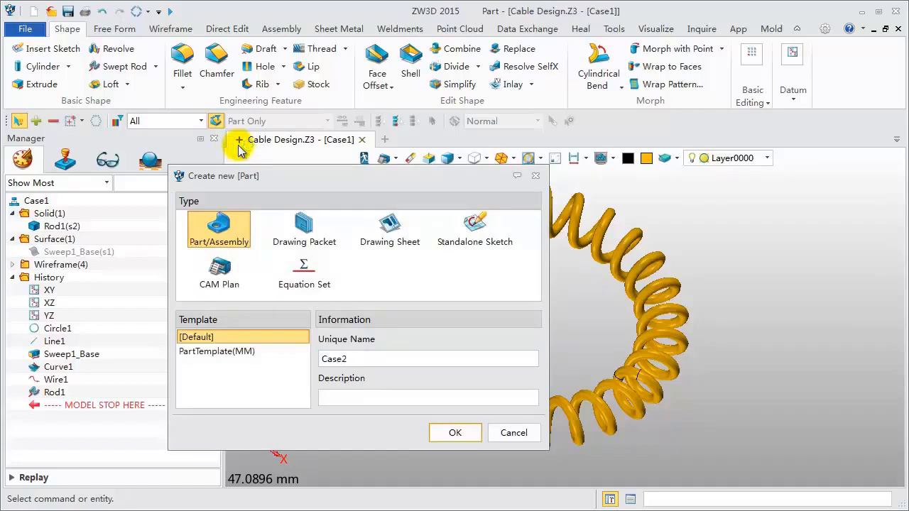
key(Return)
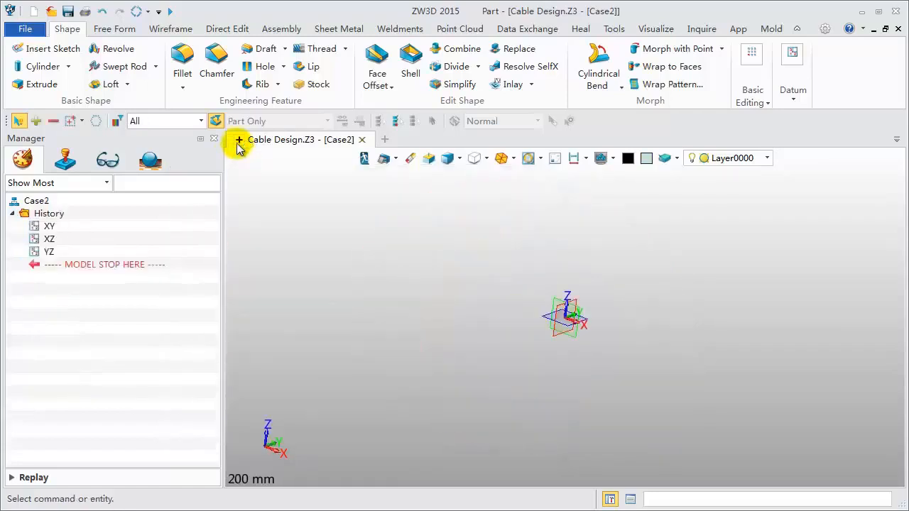
click(43, 66)
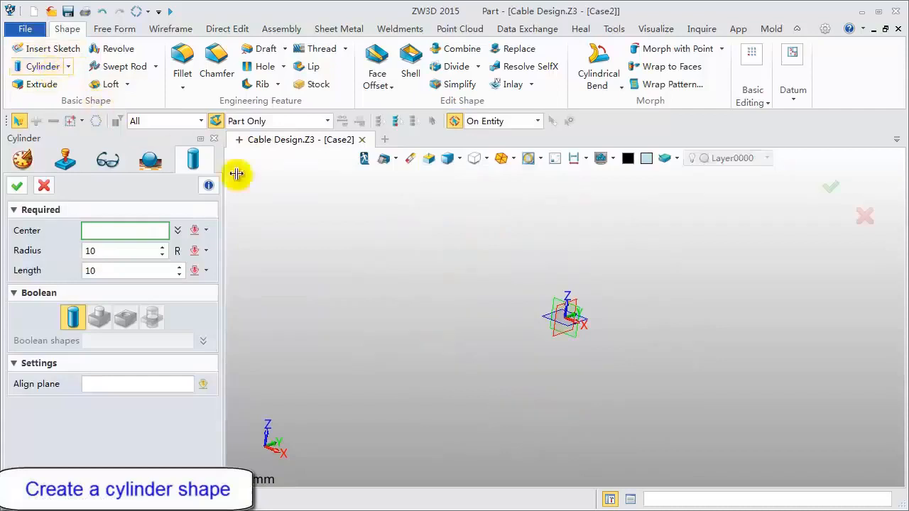
click(561, 316)
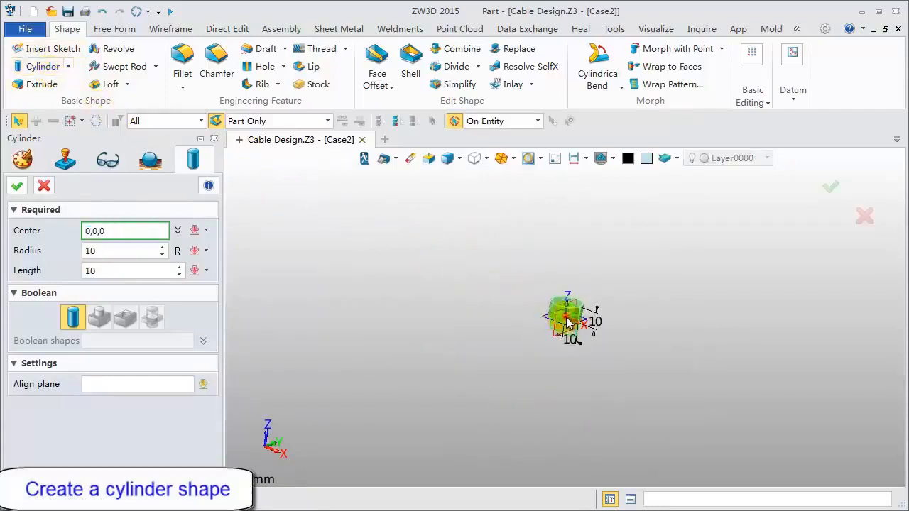
click(566, 318)
key(Return)
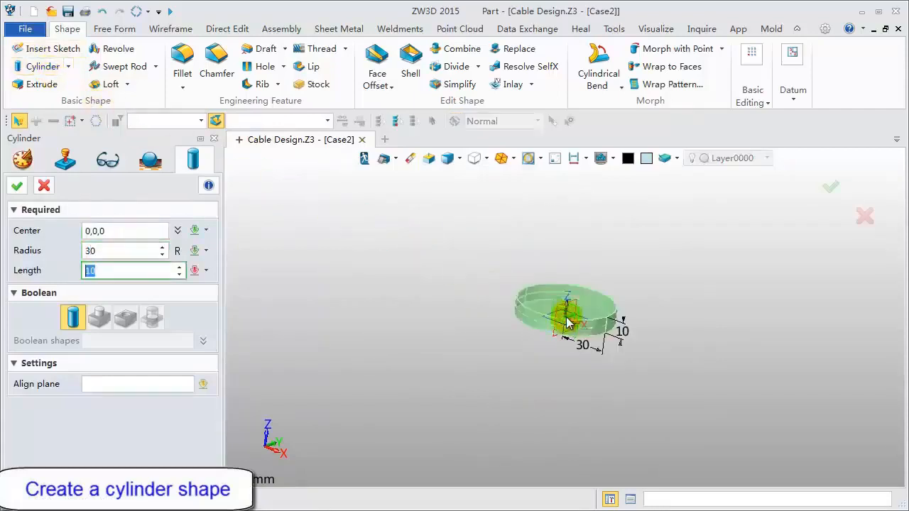
text(8)
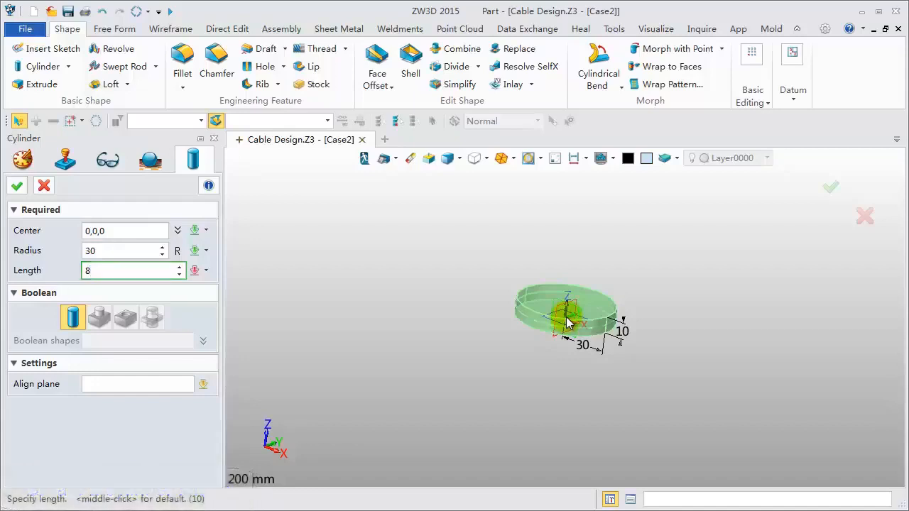
key(Return)
middle_click(568, 323)
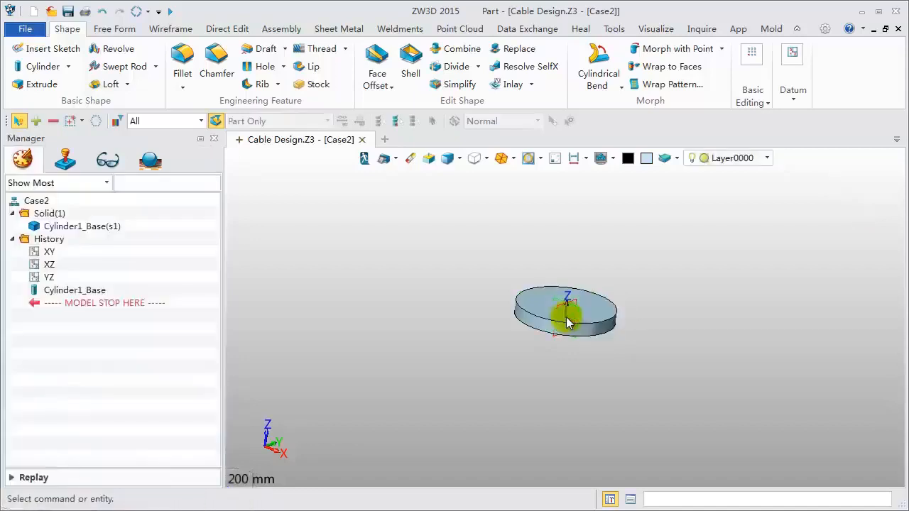
Step: Shell the cylinder with a thickness of -6 mm, leaving the top and bottom faces open to form a ring
scroll(642, 319, up, 3)
scroll(441, 355, up, 2)
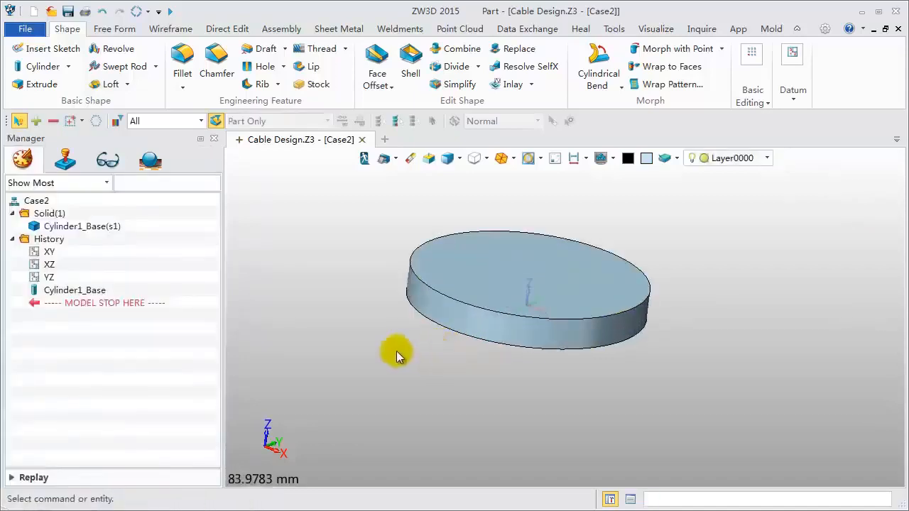
mouse_move(390, 349)
middle_down()
mouse_move(392, 359)
mouse_move(377, 336)
middle_up()
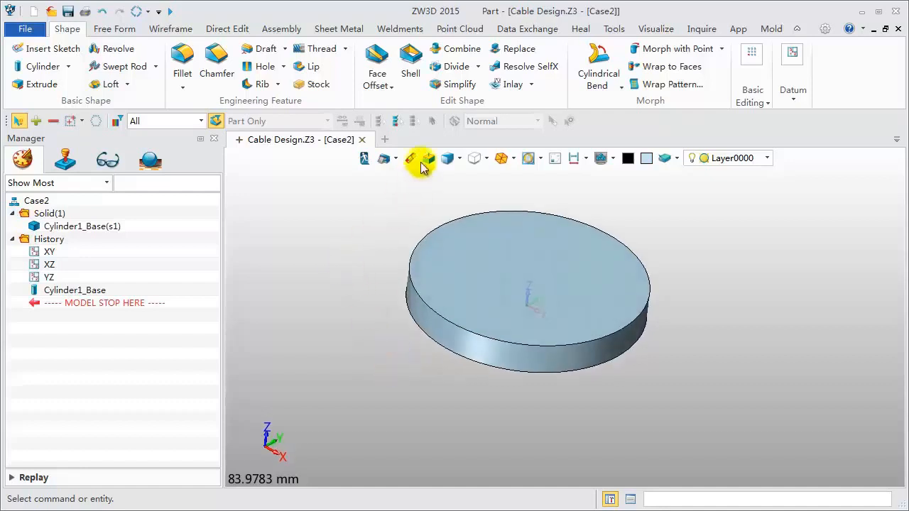
click(409, 62)
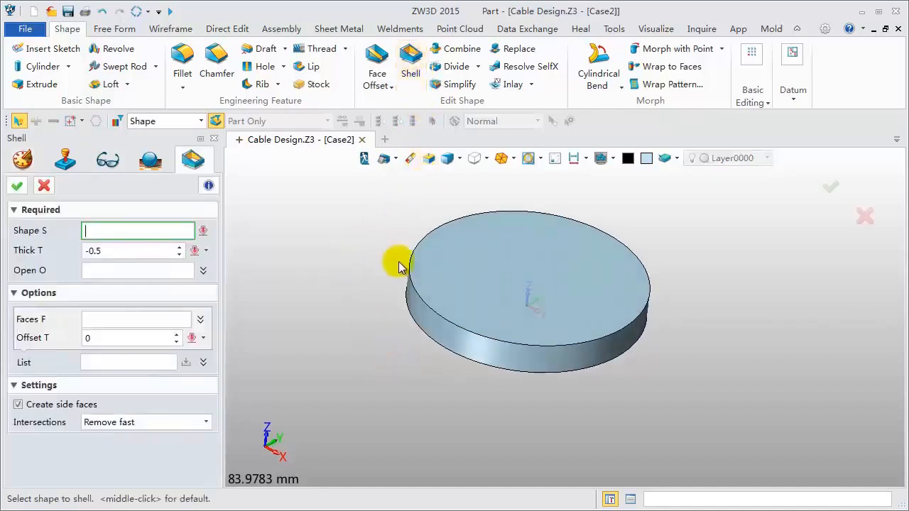
click(419, 299)
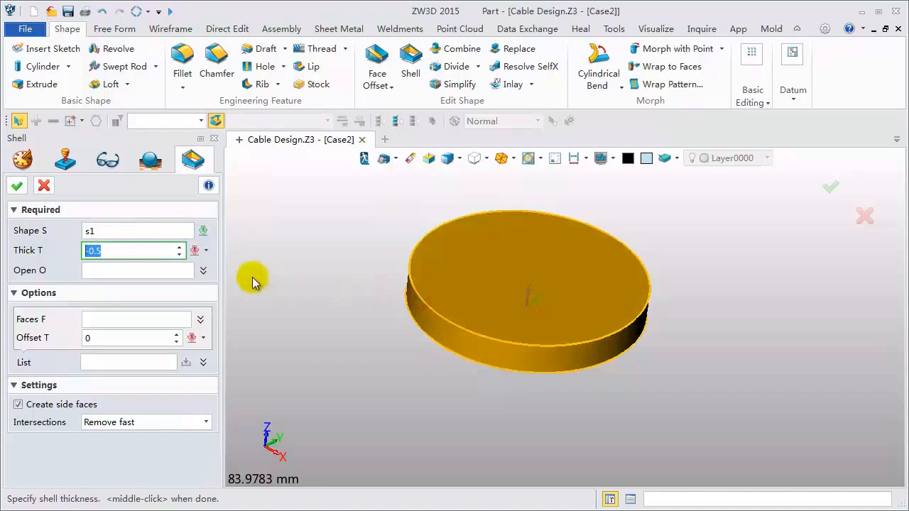
text(-6)
key(Return)
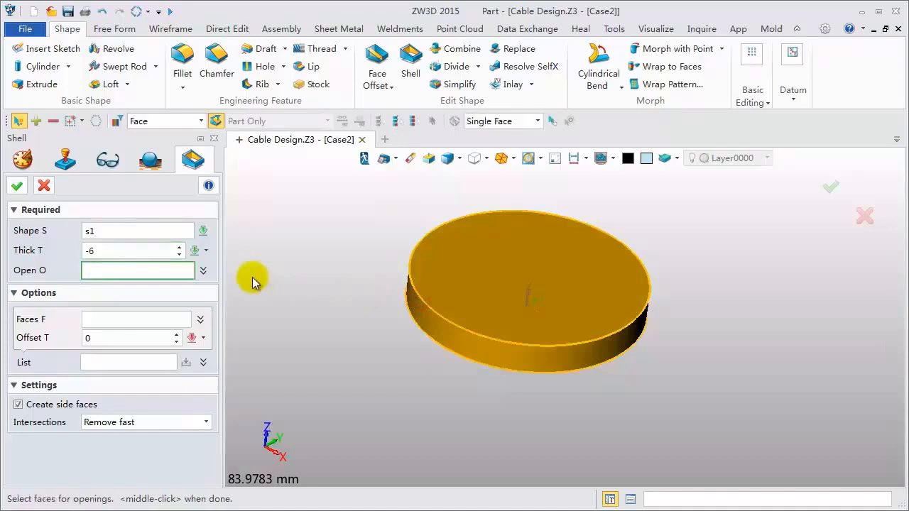
click(493, 286)
right_drag(495, 379, 498, 333)
click(495, 313)
right_drag(377, 303, 361, 351)
click(18, 186)
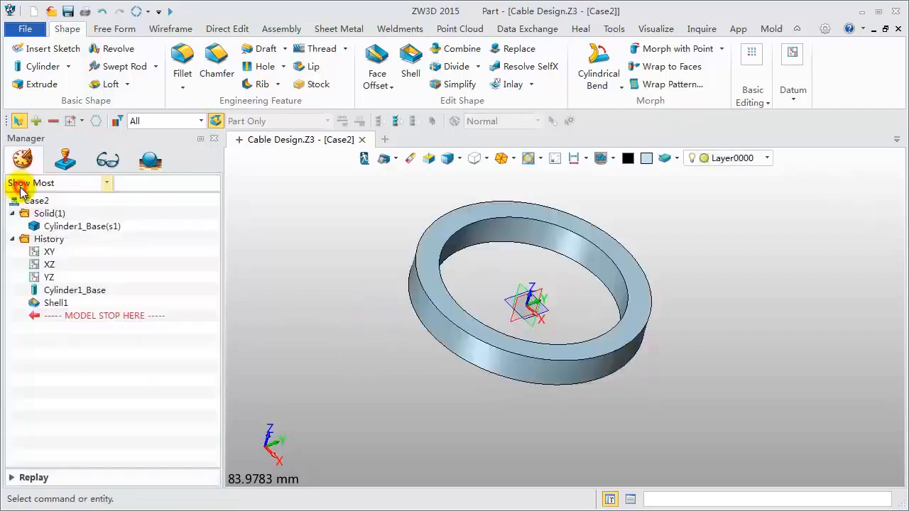
Step: Create InterX curves where the ring solid meets the XZ datum plane to obtain its section profiles
middle_drag(336, 240, 349, 264)
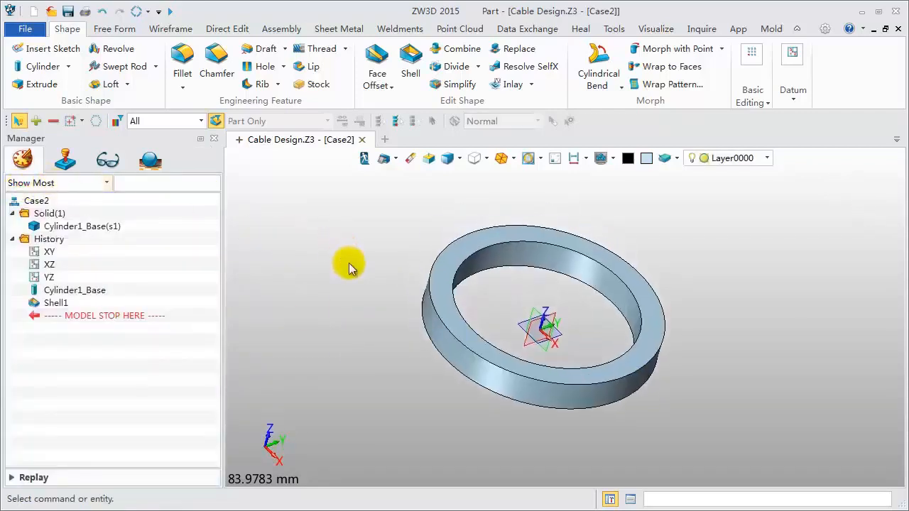
right_drag(349, 264, 347, 265)
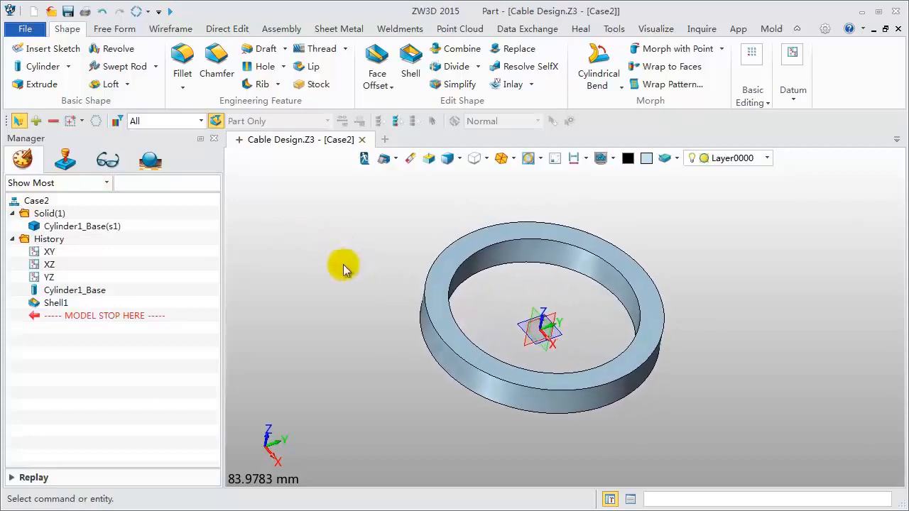
click(175, 28)
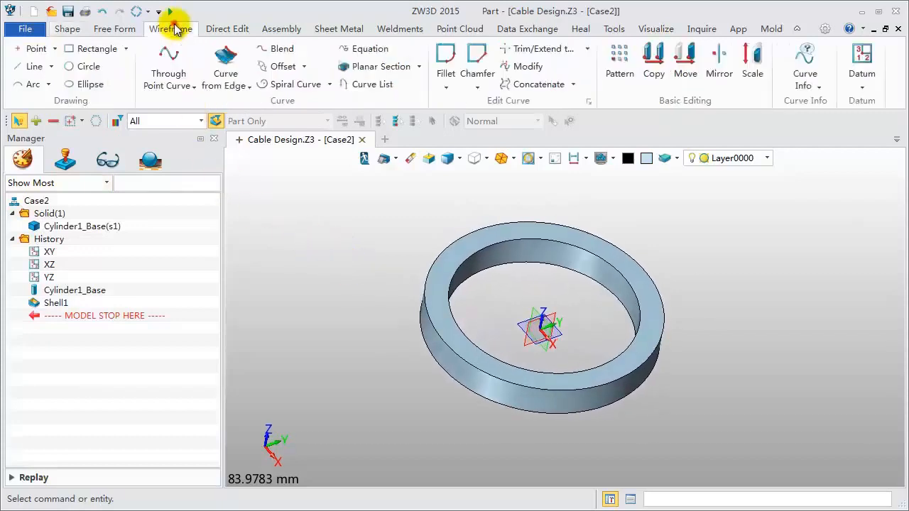
click(234, 82)
click(250, 158)
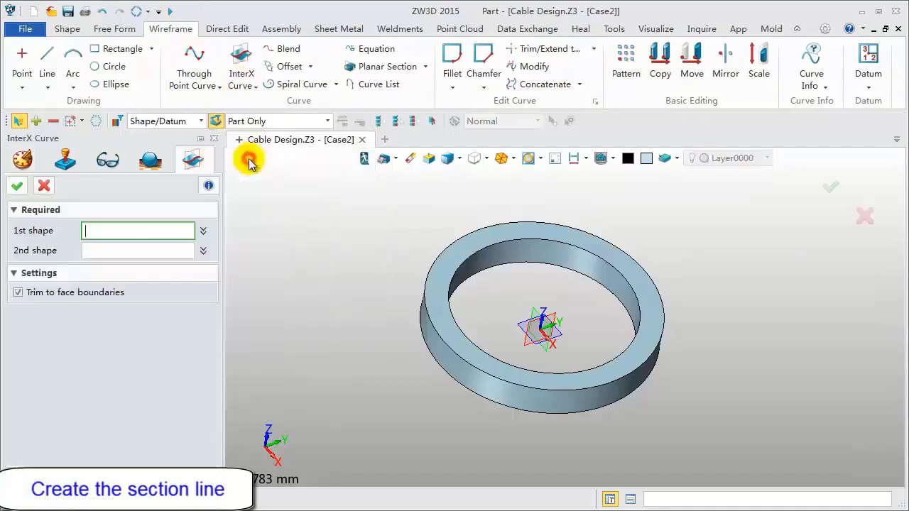
click(475, 237)
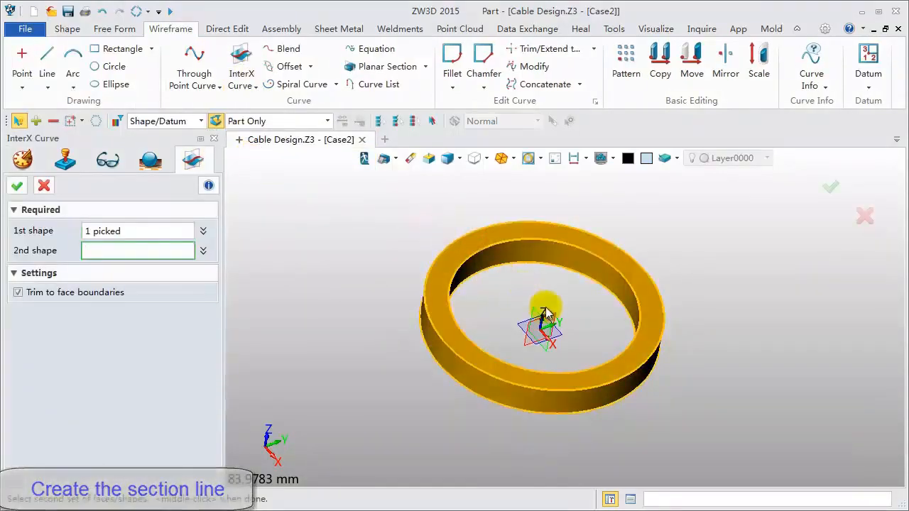
click(553, 336)
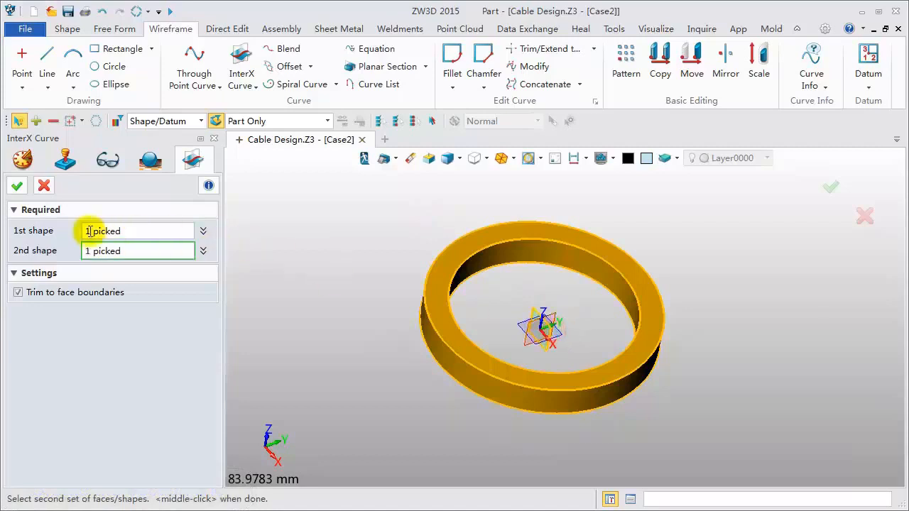
click(17, 186)
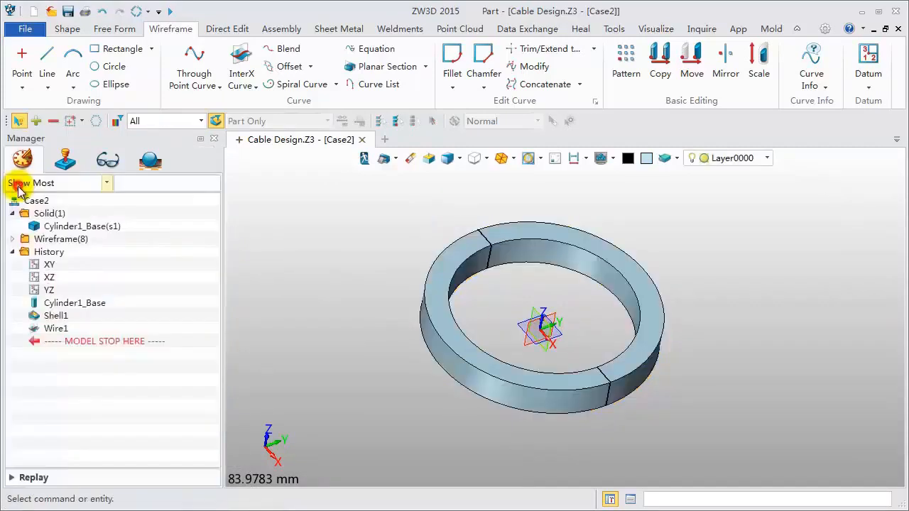
Step: Fillet the four inner and outer circular edges of the ring with a 1 mm radius
middle_drag(341, 237, 351, 262)
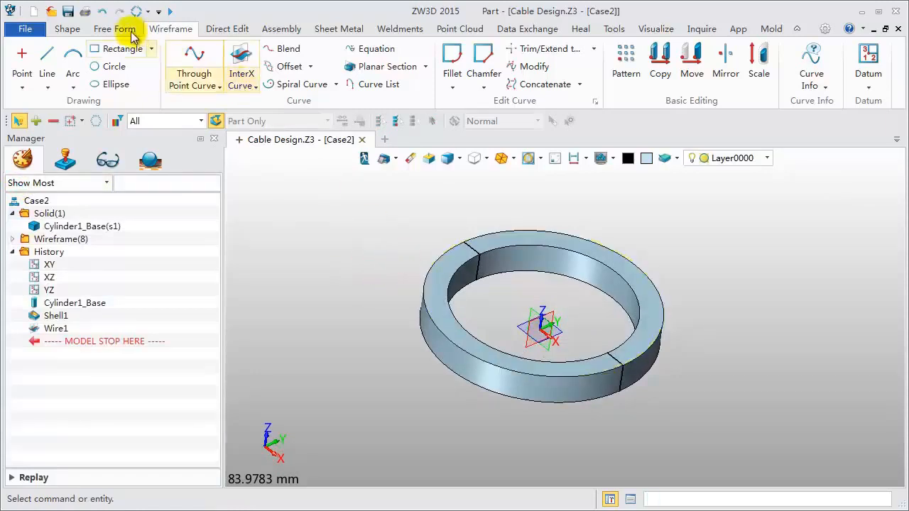
click(67, 32)
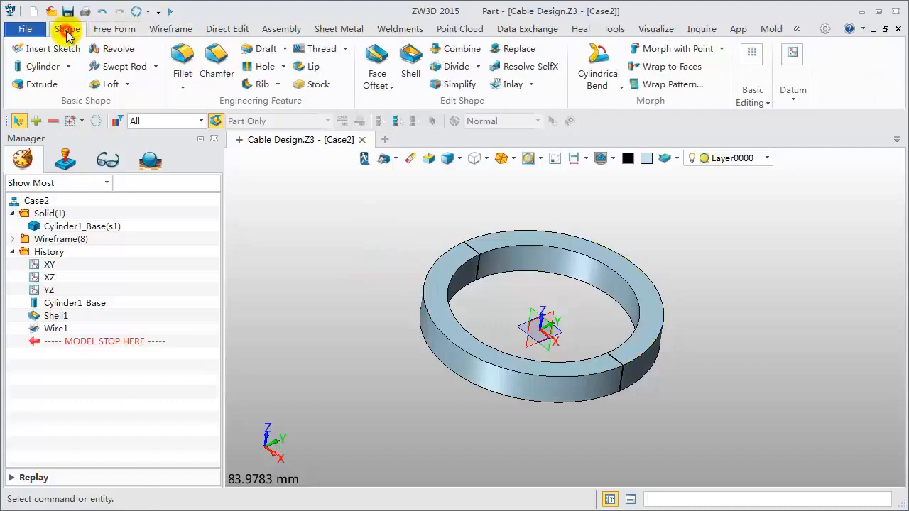
click(182, 55)
click(428, 291)
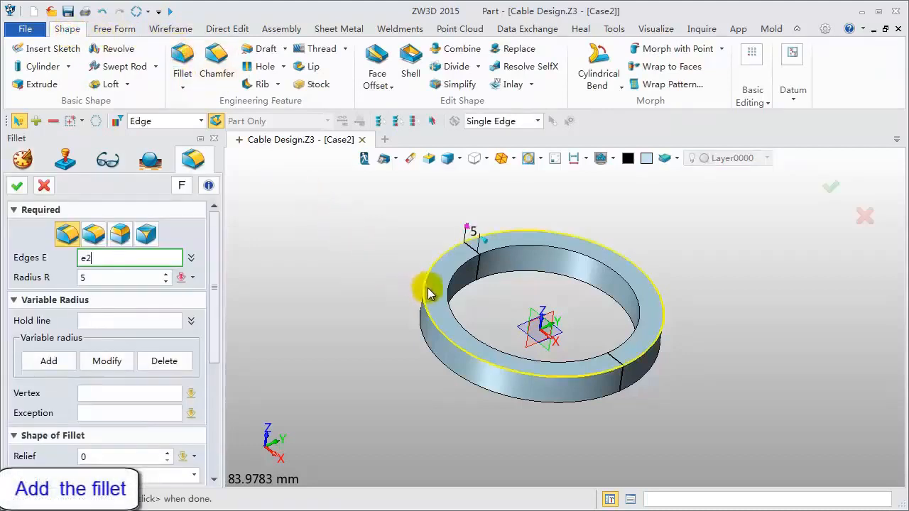
click(112, 277)
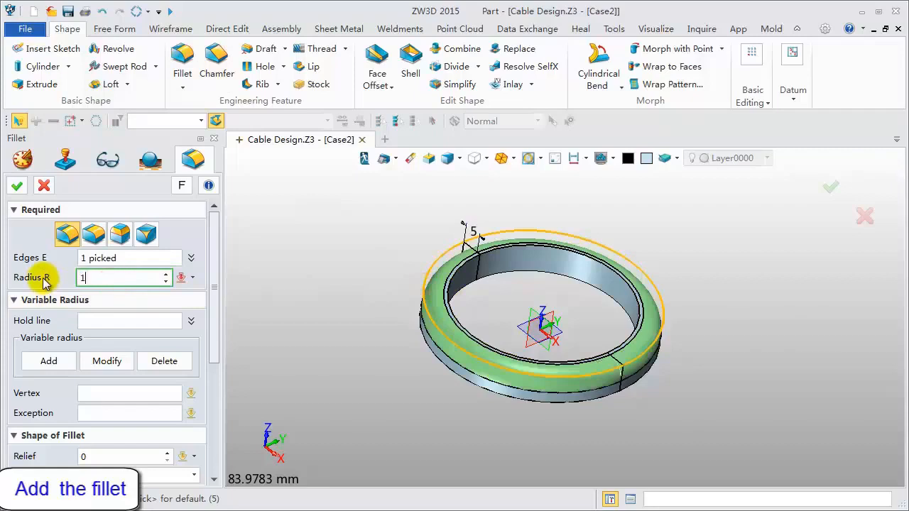
click(116, 258)
click(451, 286)
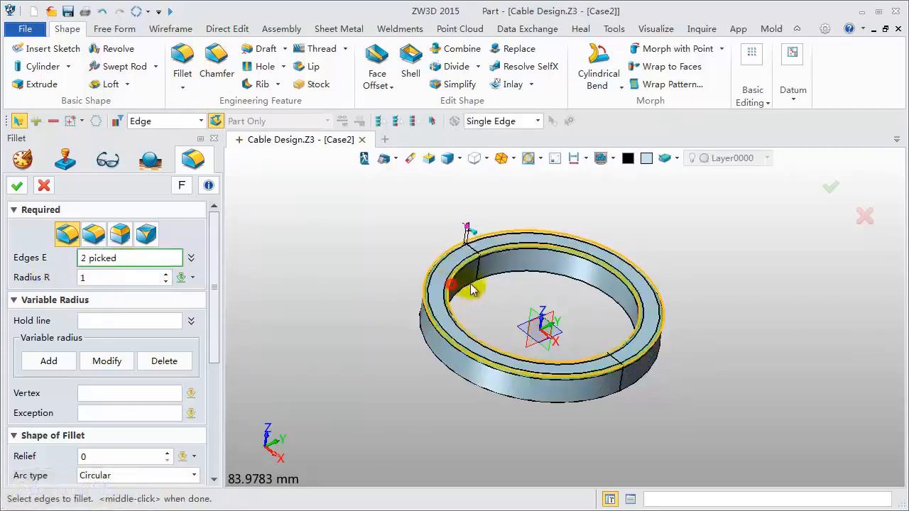
click(496, 278)
click(455, 373)
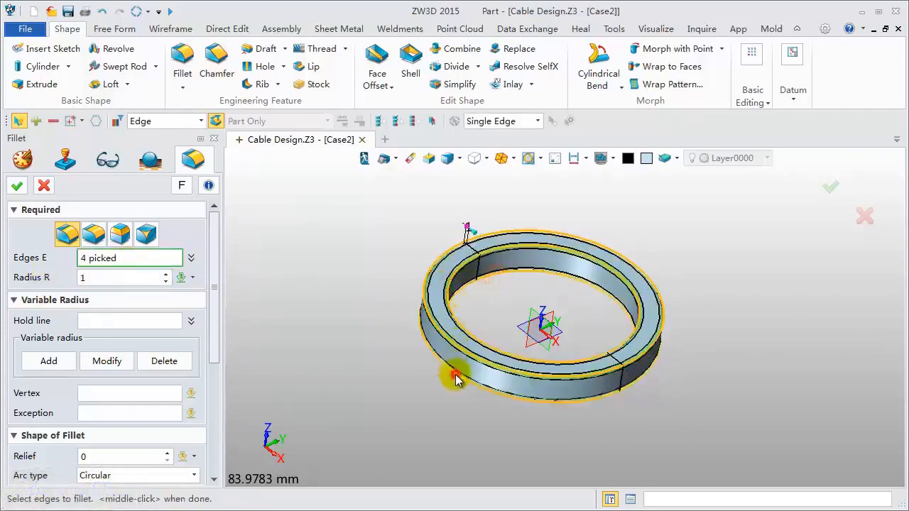
click(17, 185)
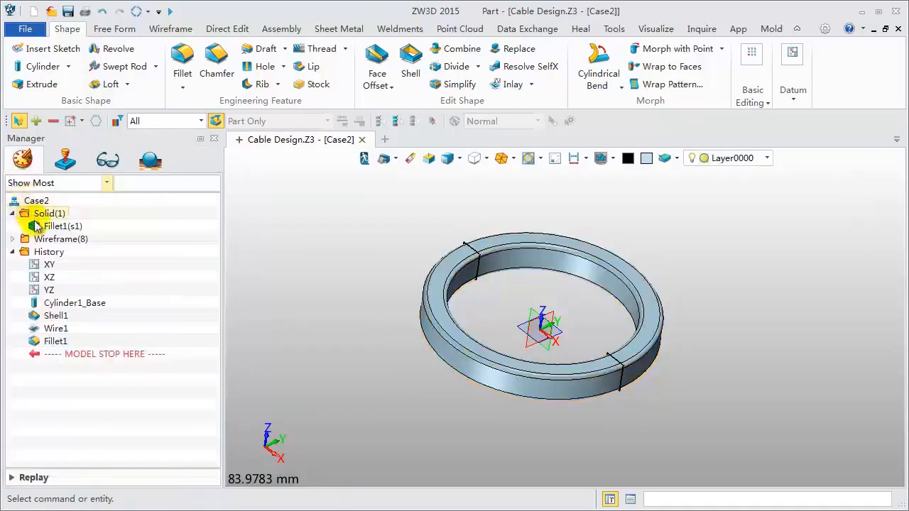
Step: Blank the filleted ring solid so only the two rectangular section profiles are displayed
right_click(57, 226)
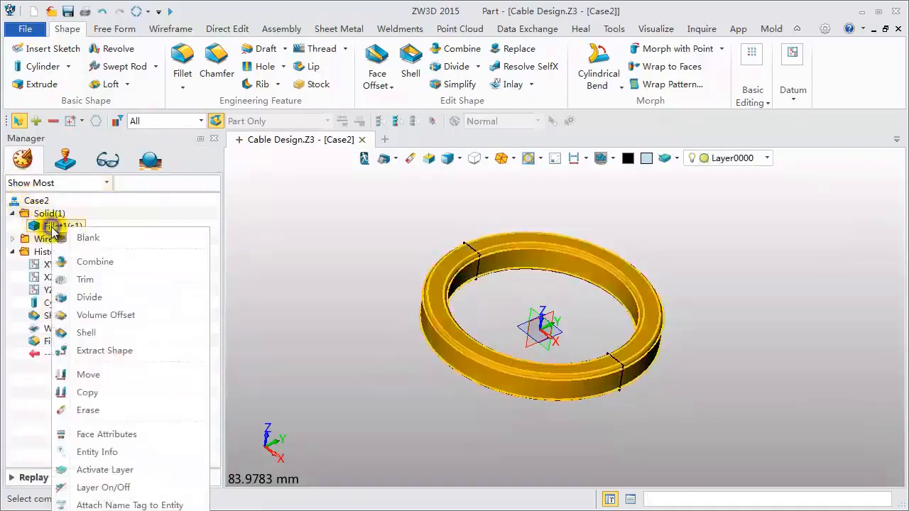
click(88, 238)
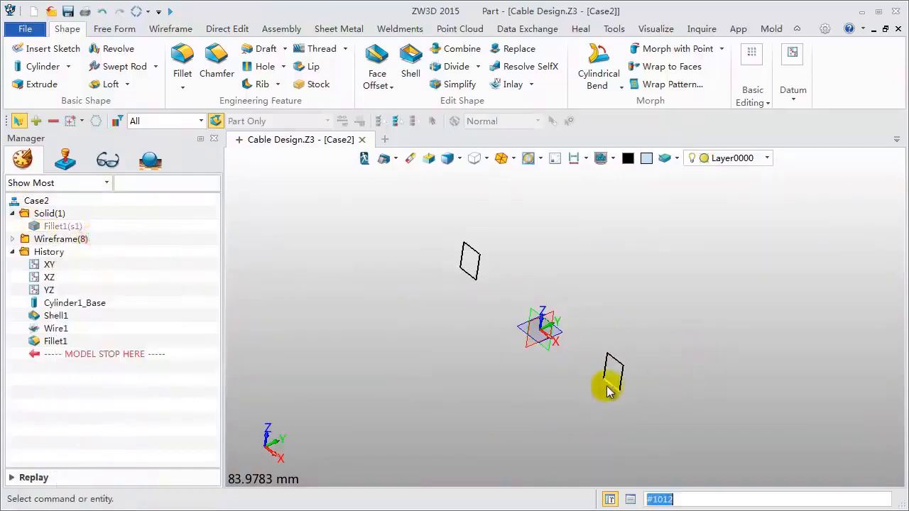
scroll(651, 399, up, 2)
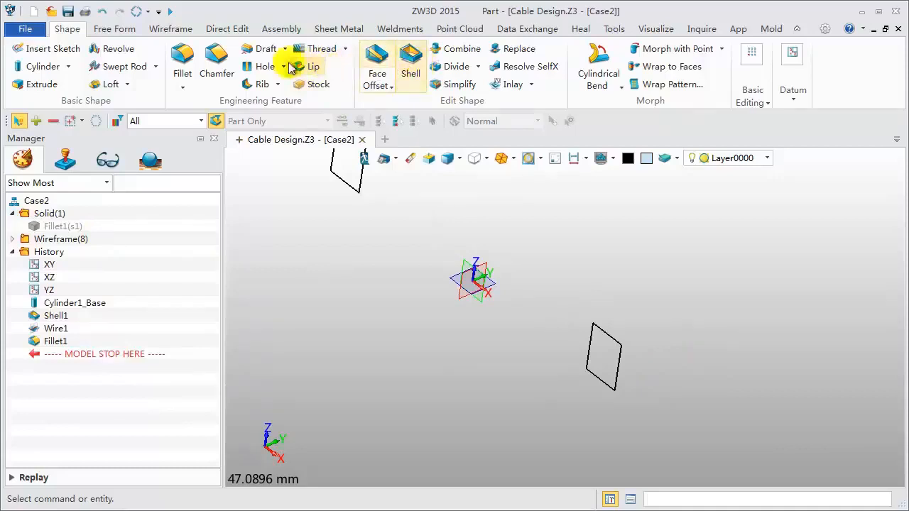
Step: Offset the four curves of the rectangular section profile on the +X side outward by 1 mm on the XZ datum plane
click(172, 30)
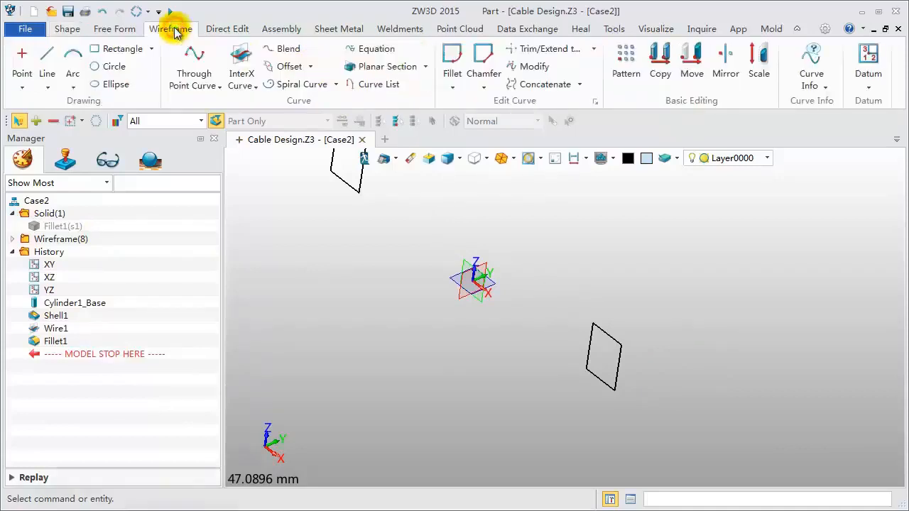
click(283, 66)
click(132, 233)
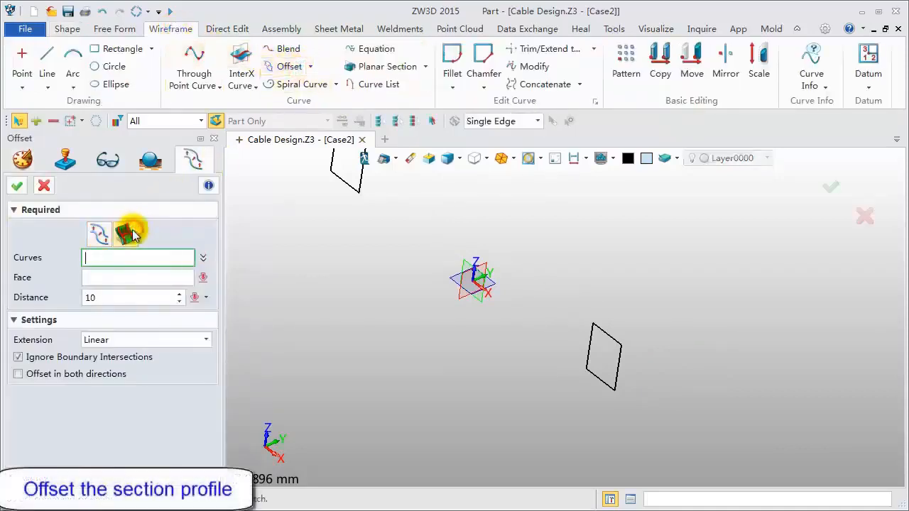
drag(583, 344, 633, 400)
click(135, 277)
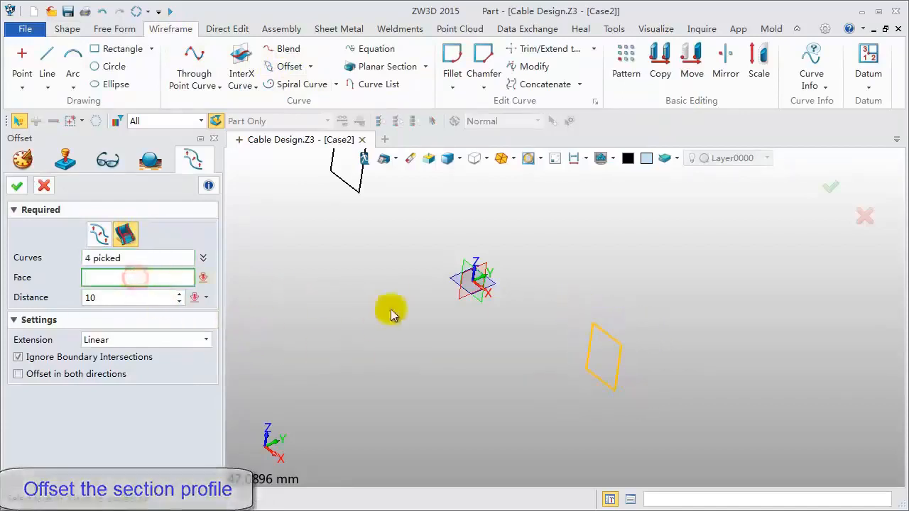
click(472, 273)
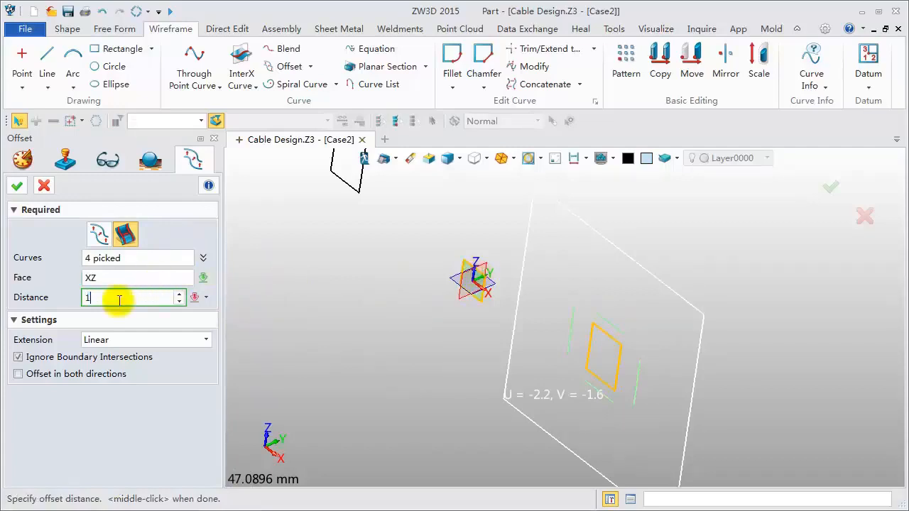
key(Return)
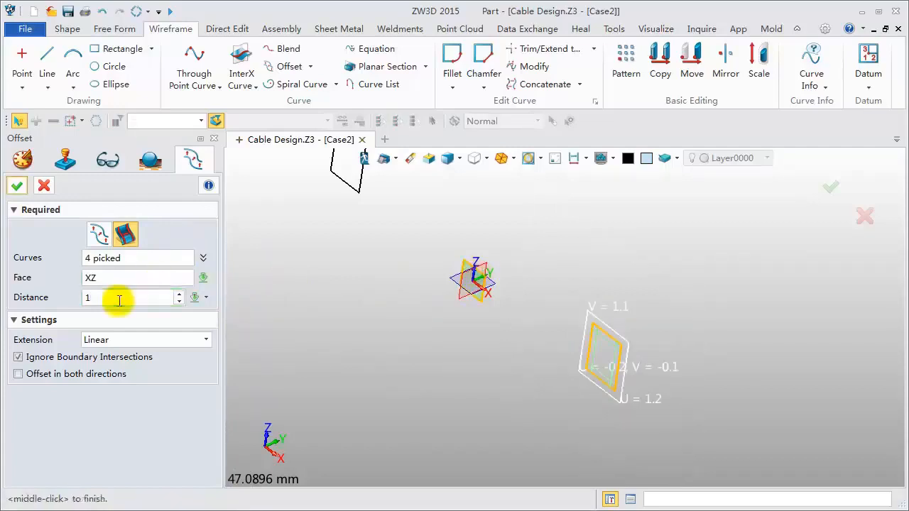
click(86, 297)
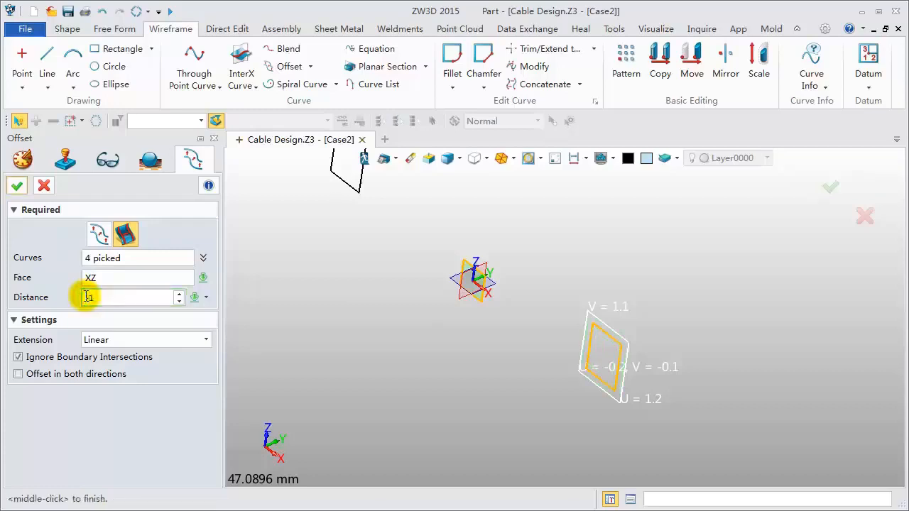
click(17, 185)
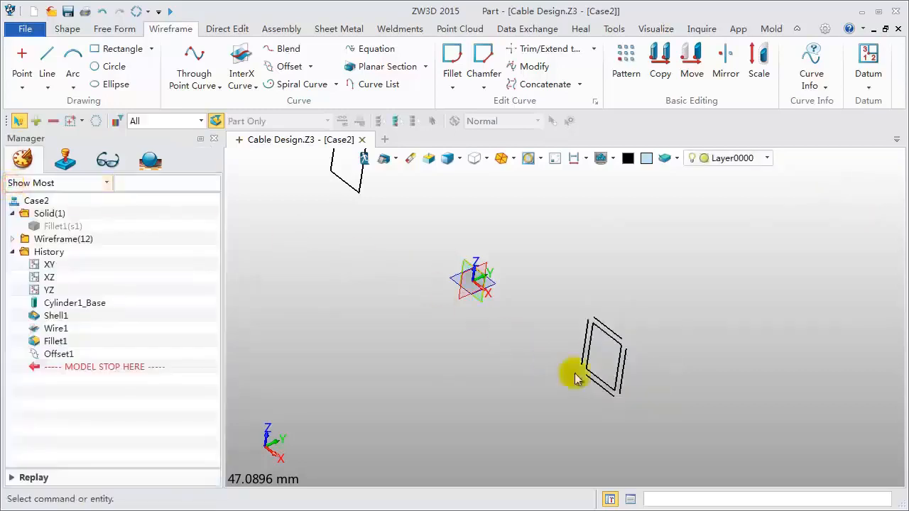
Step: Blank the original inner rectangular profile so only the four offset curves are displayed
scroll(631, 421, up, 4)
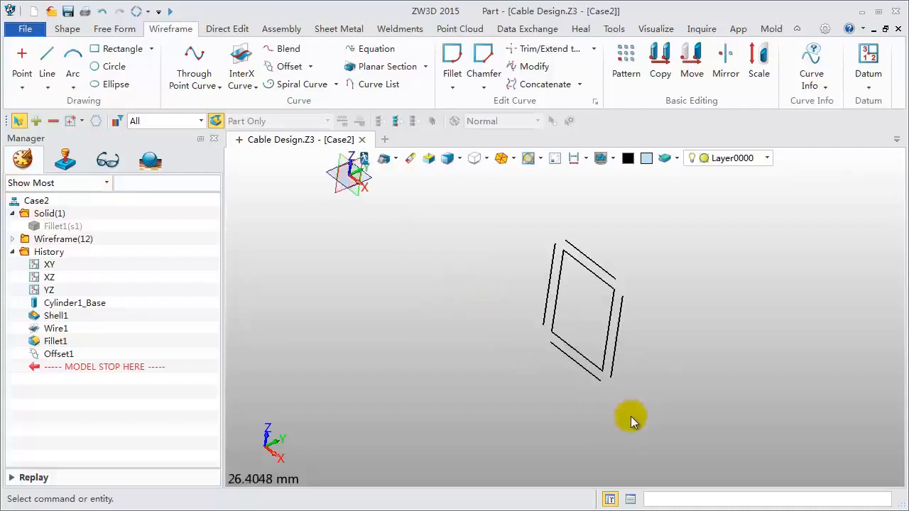
click(608, 296)
middle_click(607, 294)
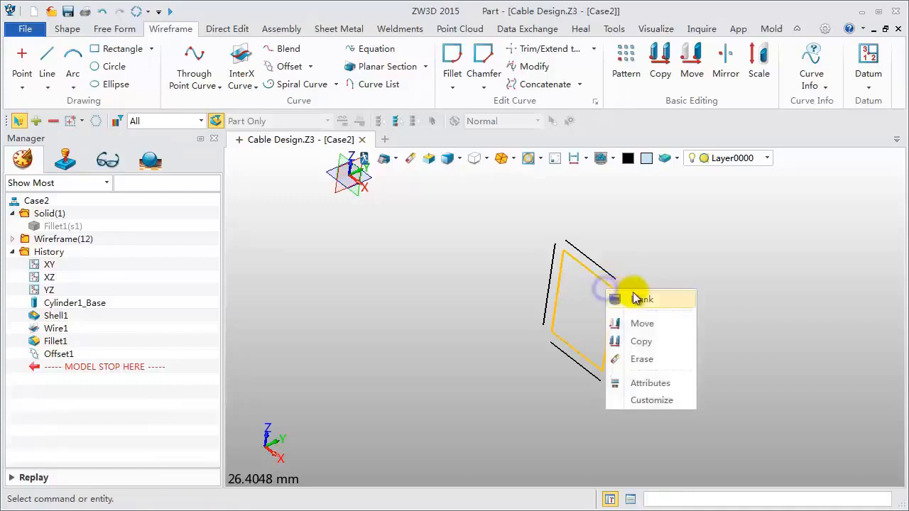
click(635, 298)
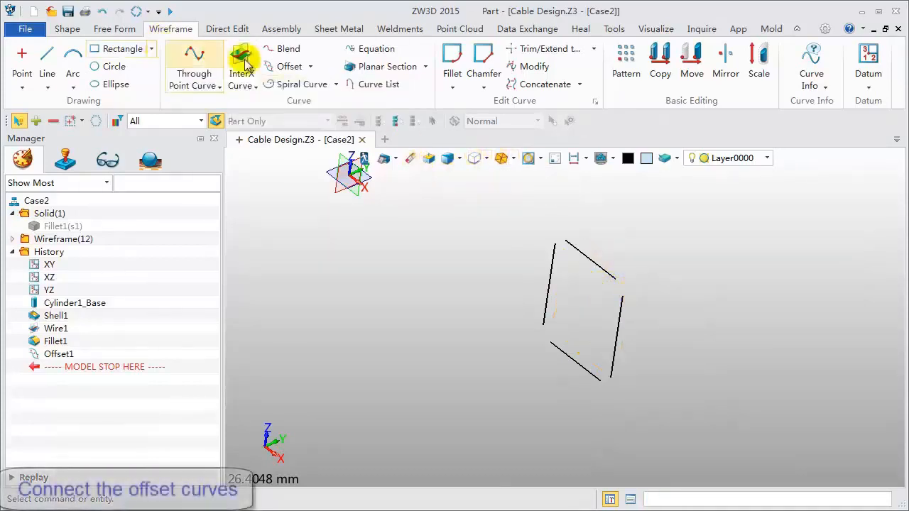
Step: Extend the offset curves to meet at the upper and lower corners on the side away from the origin, using Trim/Extend to Corner
click(589, 50)
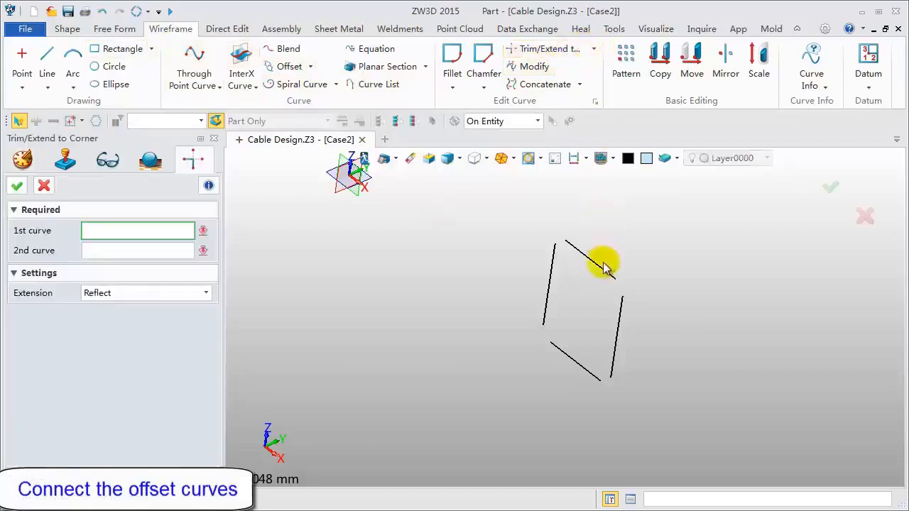
click(620, 298)
middle_click(622, 297)
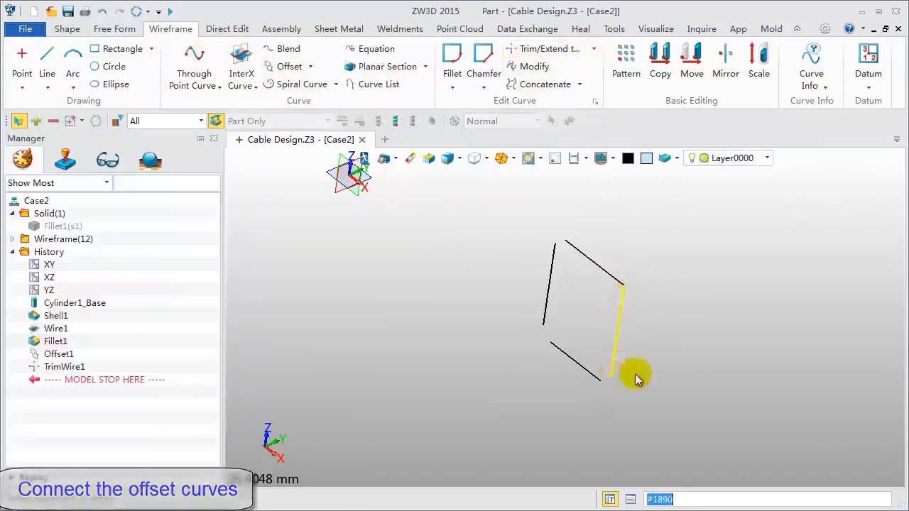
middle_click(657, 378)
click(587, 373)
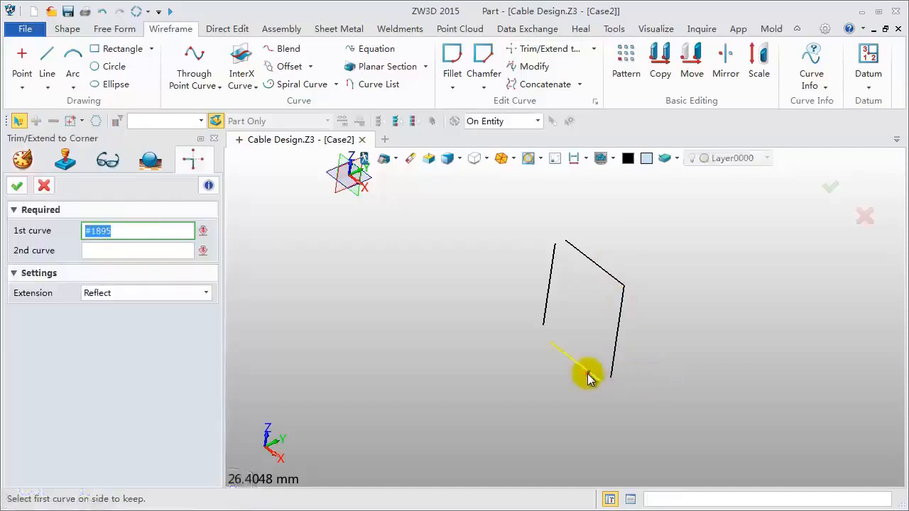
click(613, 366)
middle_click(642, 366)
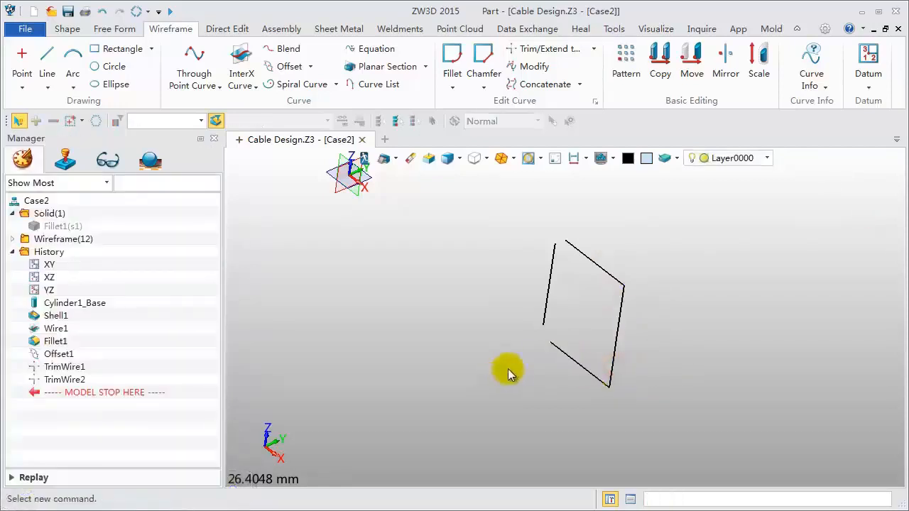
Step: Close the offset rectangle by extending its curves to the lower and upper corners on the side facing the origin
middle_click(529, 357)
click(558, 346)
click(545, 313)
middle_click(545, 312)
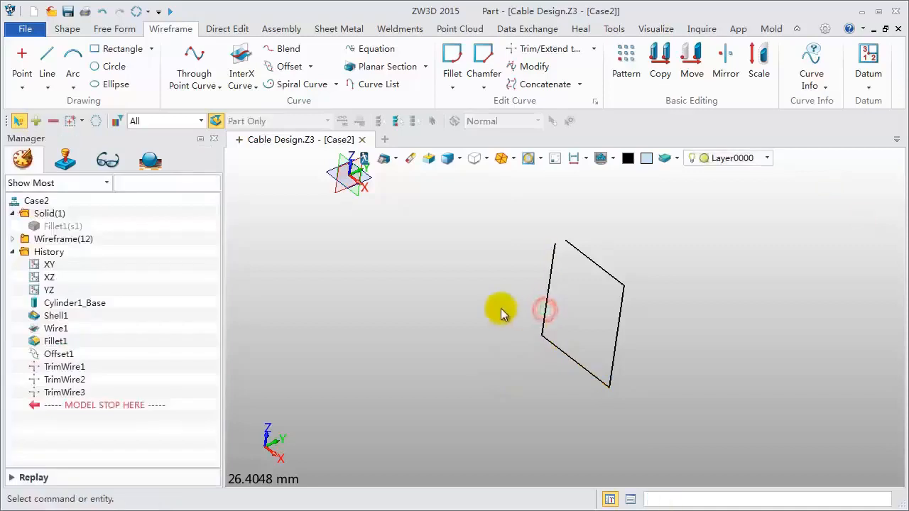
middle_click(502, 307)
click(552, 262)
click(576, 250)
middle_click(576, 250)
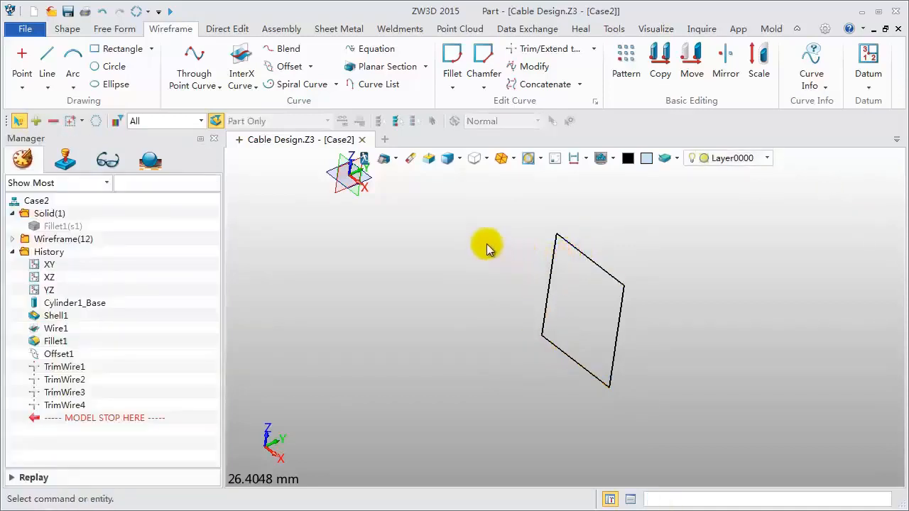
Step: Create a circular pattern of the four connected curves about the Z axis with 2 instances at a 7.2-degree angle
middle_drag(487, 248, 492, 260)
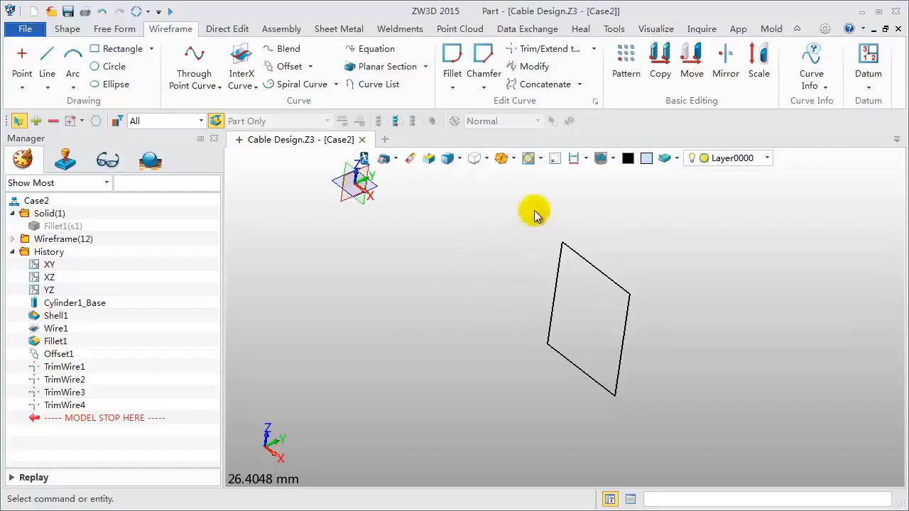
click(627, 60)
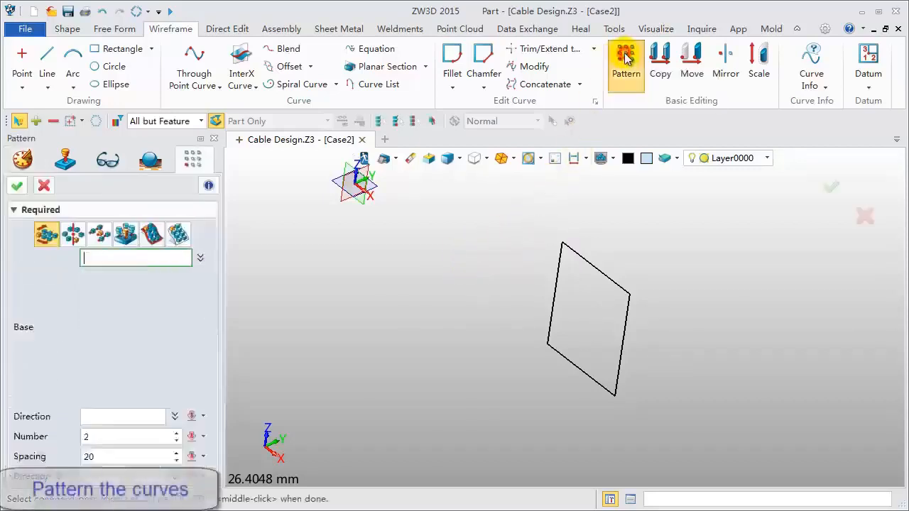
click(67, 233)
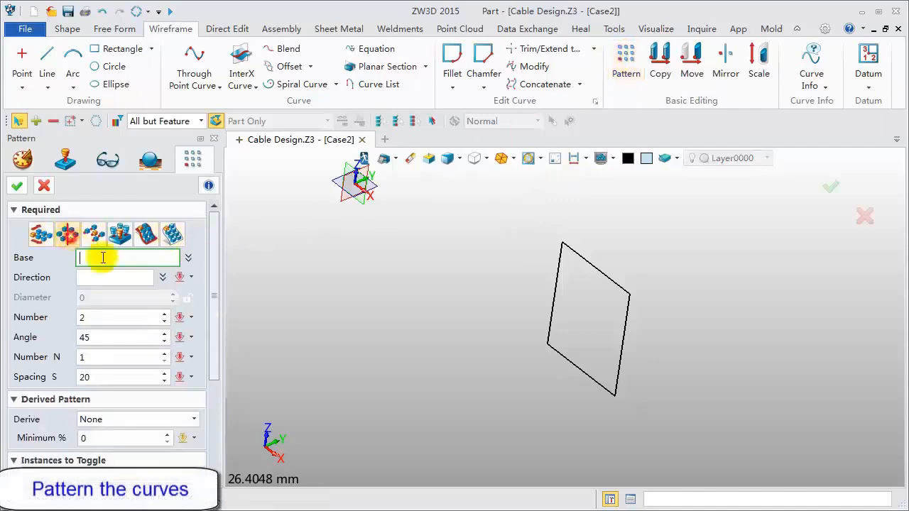
drag(535, 216, 654, 415)
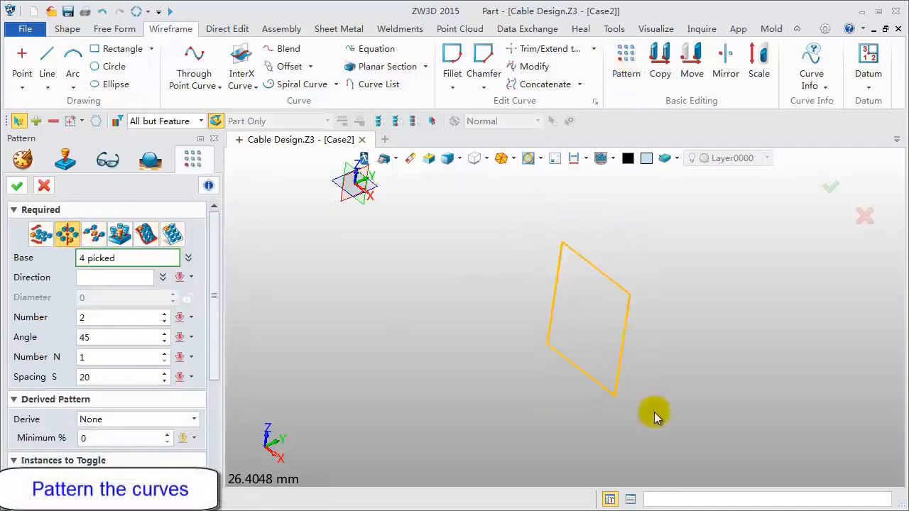
middle_click(364, 323)
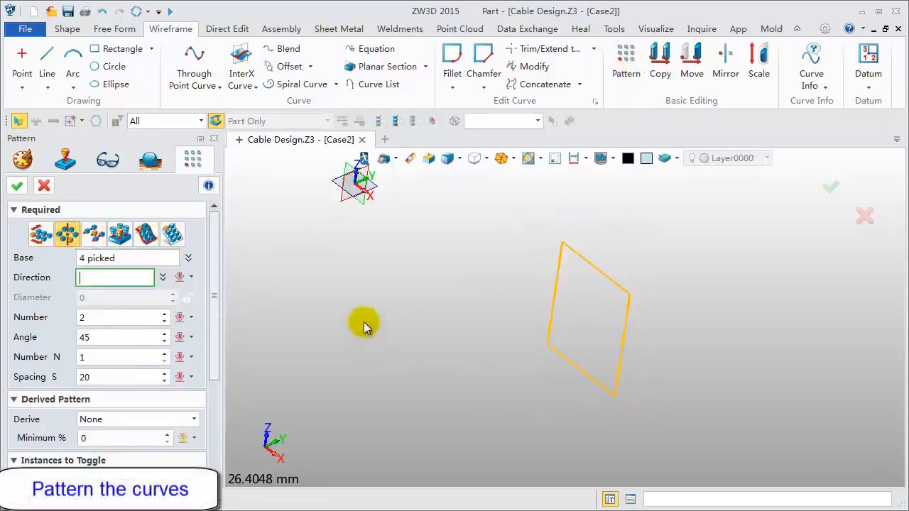
click(354, 174)
middle_click(353, 174)
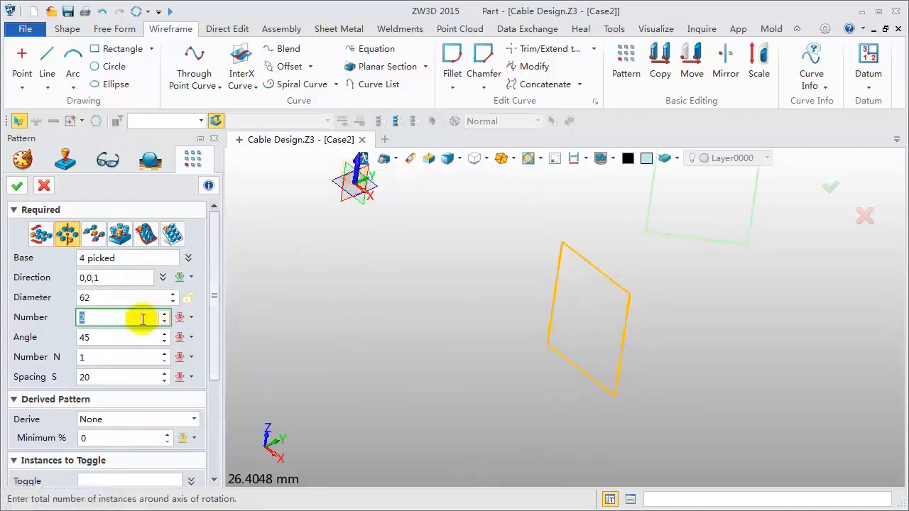
click(102, 342)
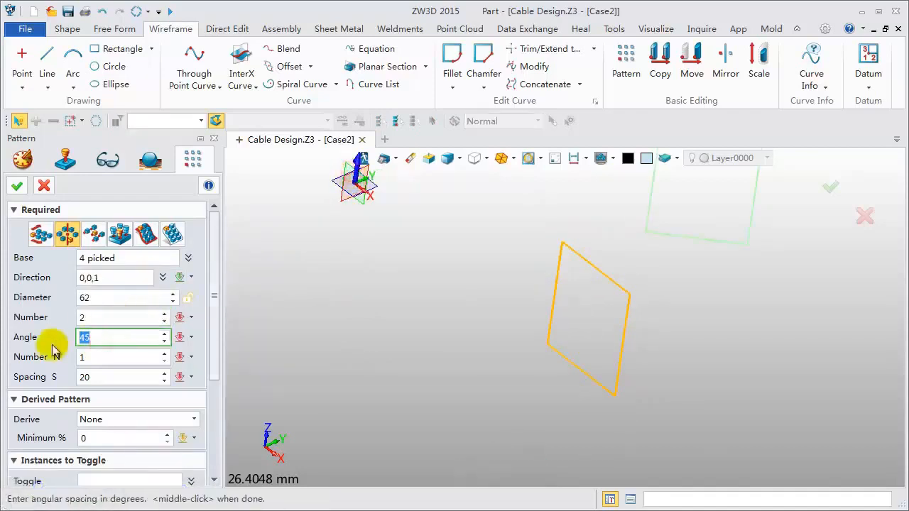
key(Tab)
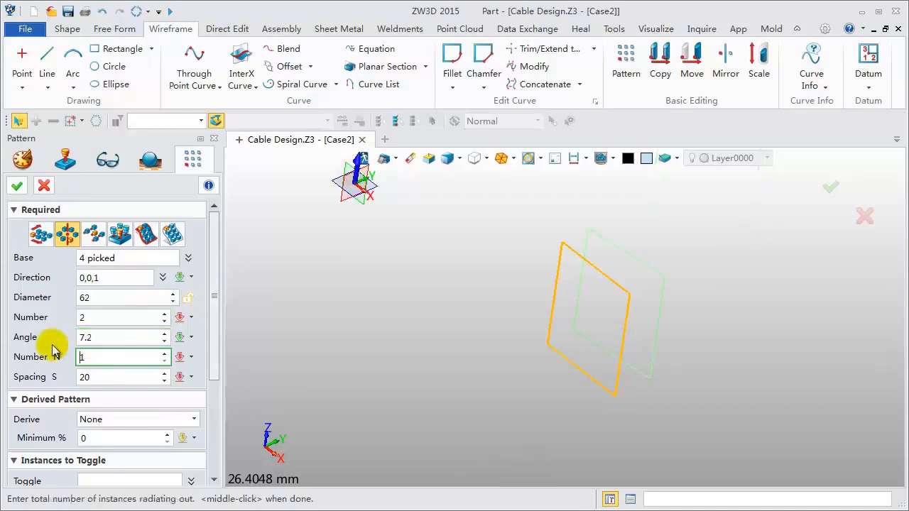
click(17, 186)
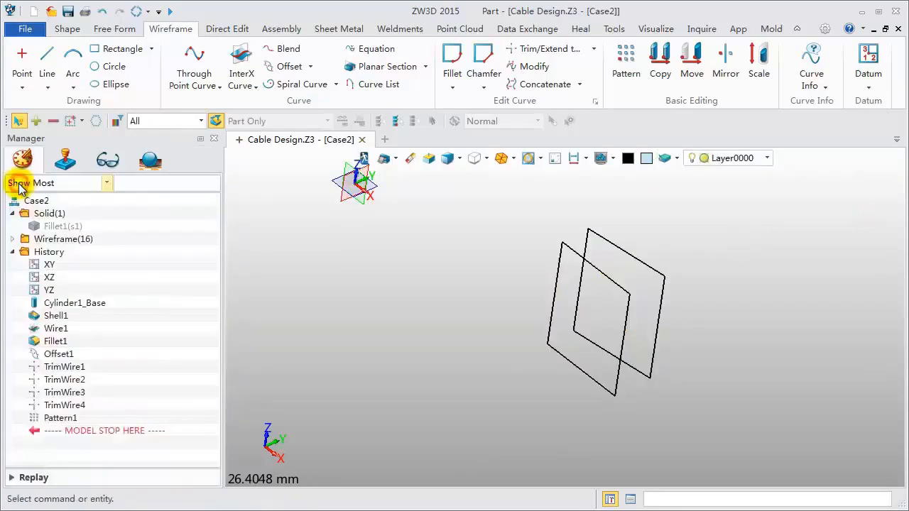
Step: Draw a line from the first rectangle's inner top corner at 23,0,9 to the patterned rectangle's outer top corner at 30.7556,3.88533,9
click(46, 54)
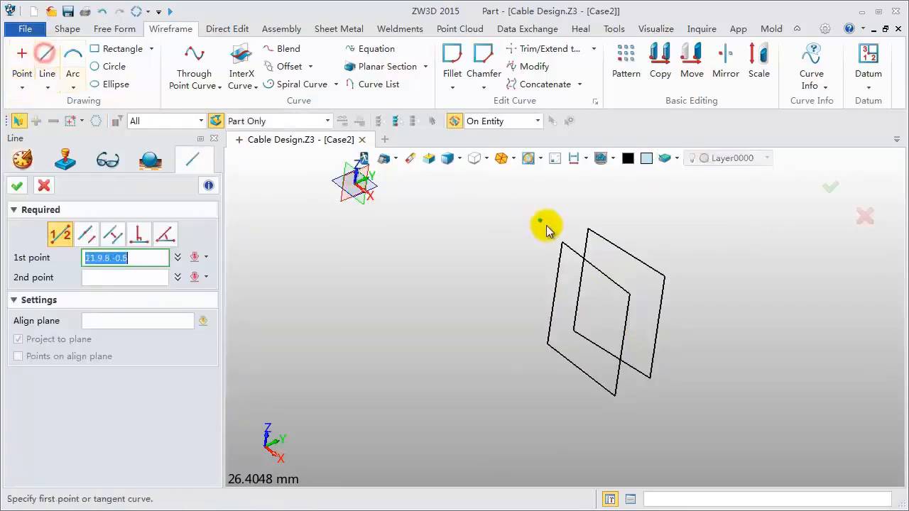
click(561, 247)
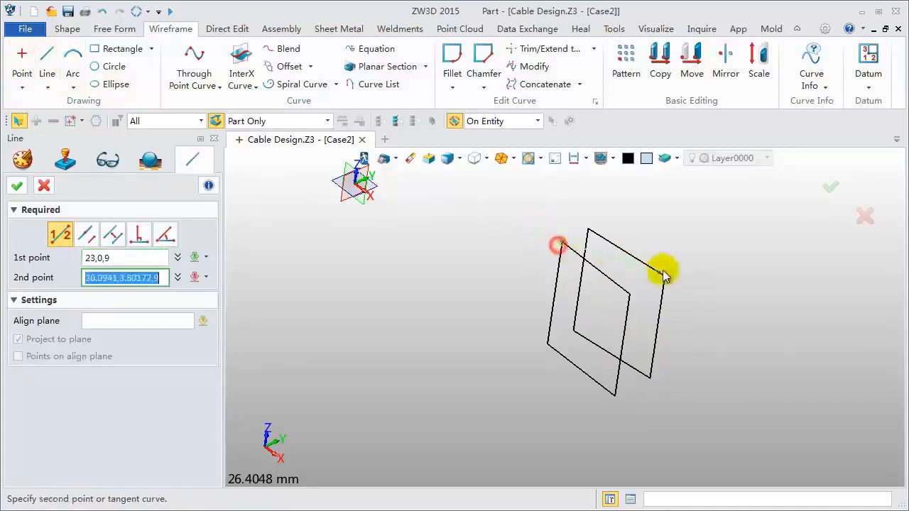
click(664, 279)
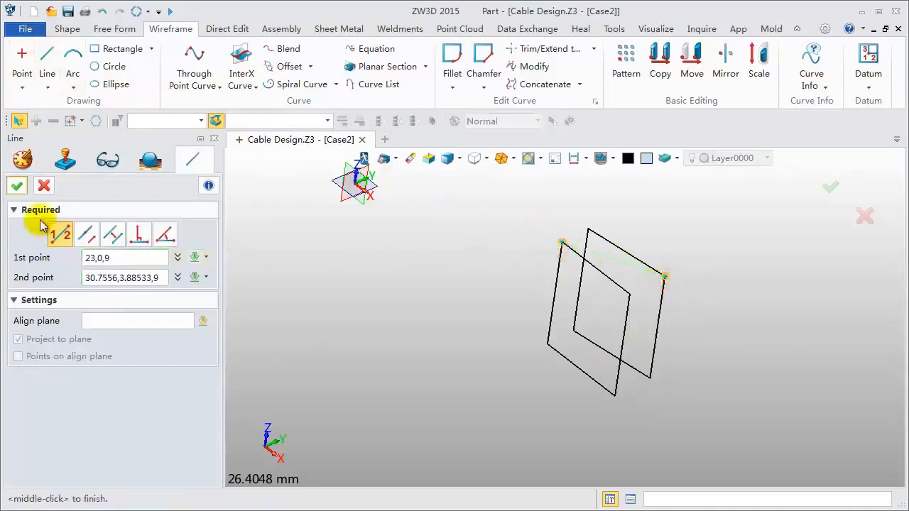
click(17, 185)
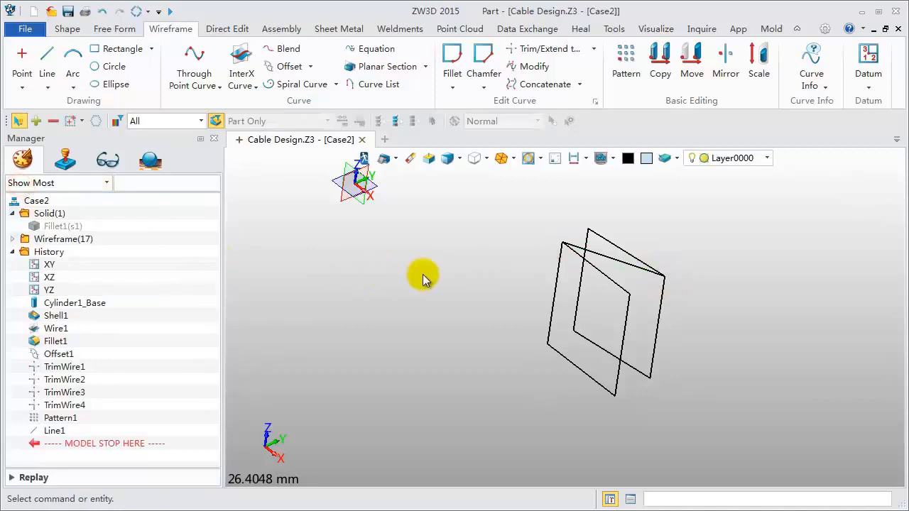
Step: Fillet the first rectangle's inner bottom corner with a 1 mm radius, trimming both curves
click(452, 55)
click(548, 335)
click(558, 352)
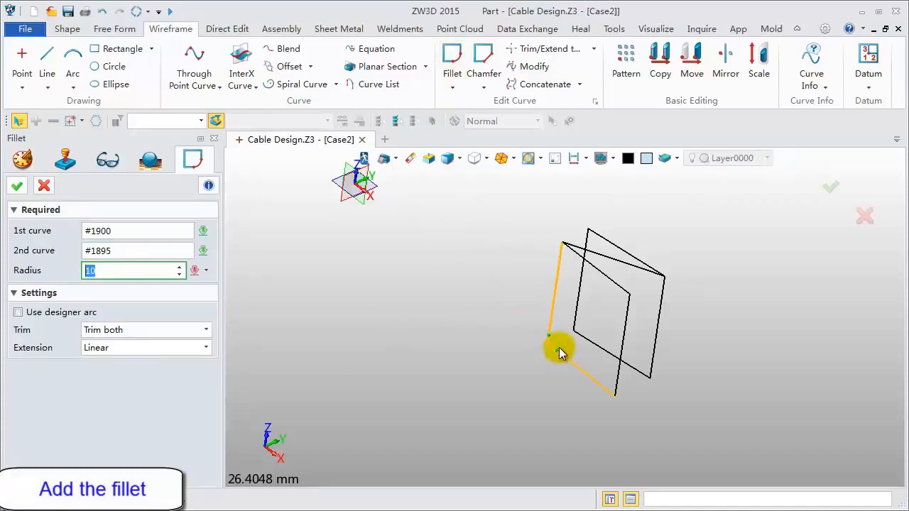
text(5)
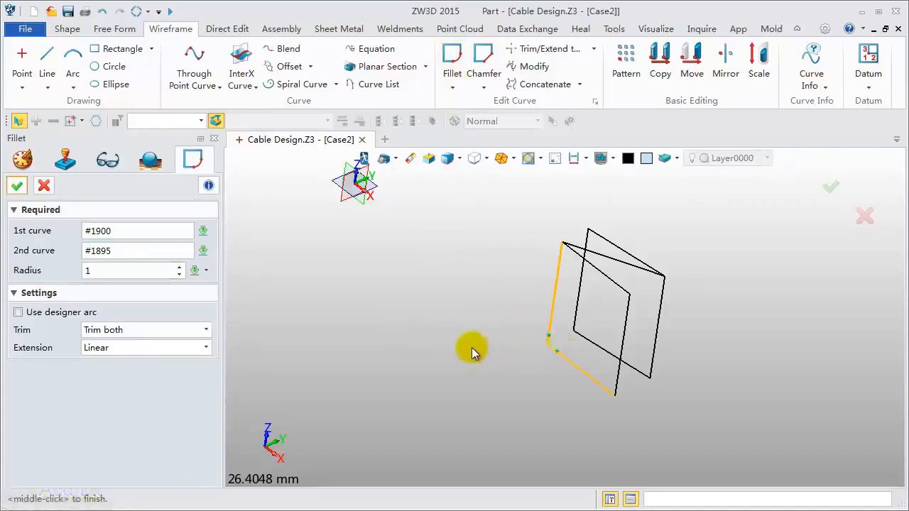
middle_click(472, 347)
middle_click(471, 347)
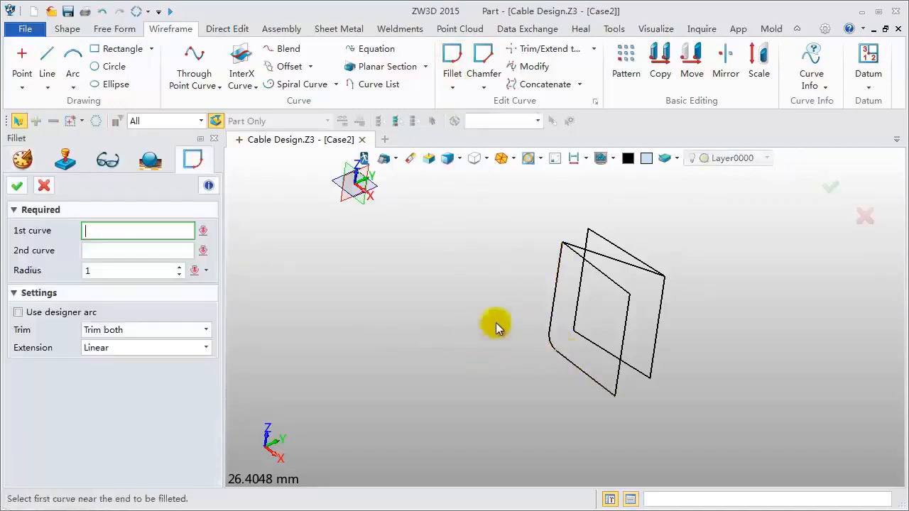
Step: Fillet both ends of the connecting line to the adjoining vertical curves with a 1 mm radius, trimming both curves
click(561, 253)
click(576, 250)
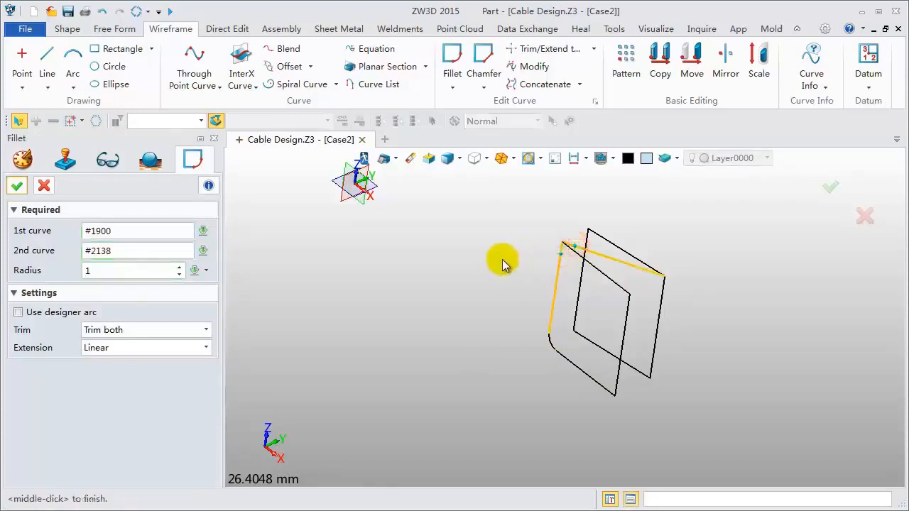
middle_click(502, 262)
middle_click(502, 261)
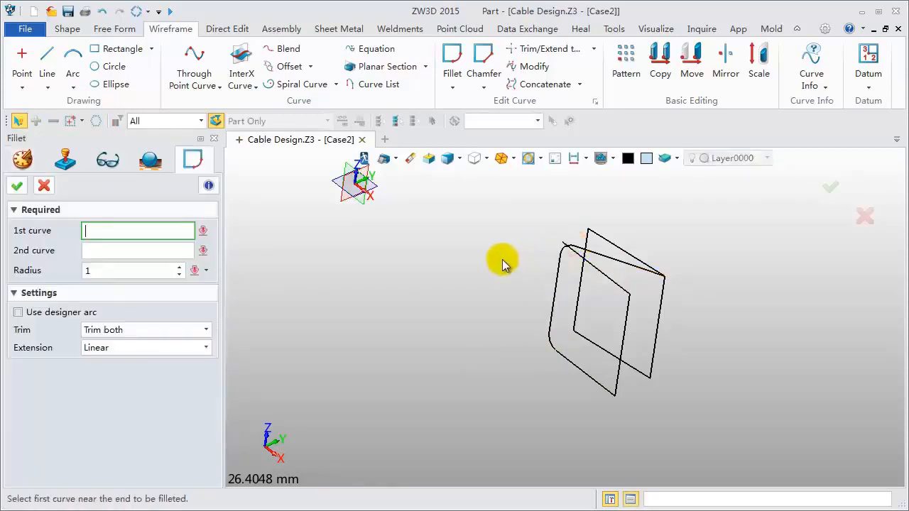
click(625, 264)
click(662, 301)
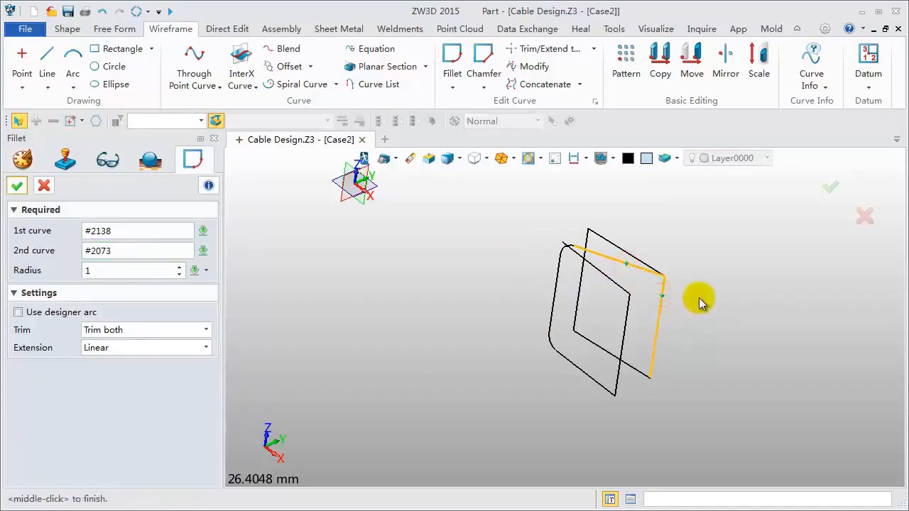
middle_click(700, 303)
middle_click(700, 301)
Step: Fillet the patterned rectangle's outer and inner bottom corners with a 1 mm radius, trimming both curves
click(656, 360)
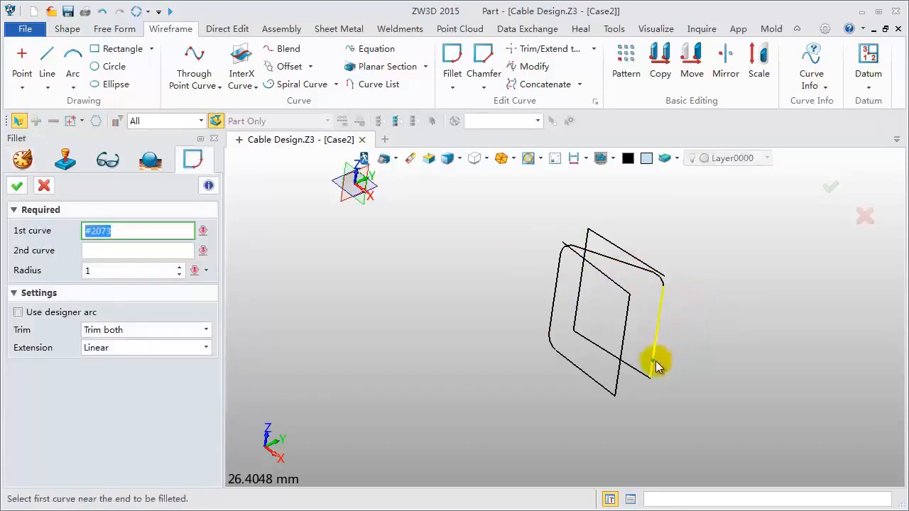
click(642, 371)
middle_click(681, 371)
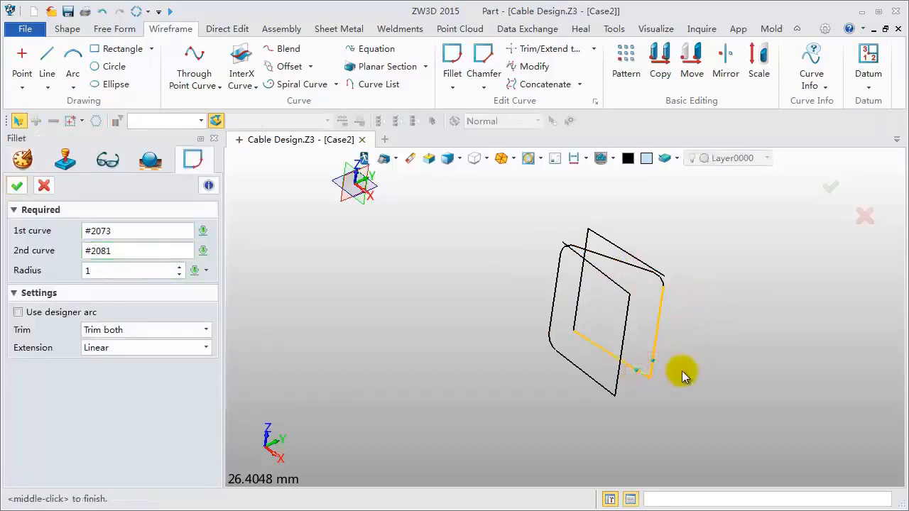
middle_click(682, 370)
middle_click(682, 371)
click(600, 345)
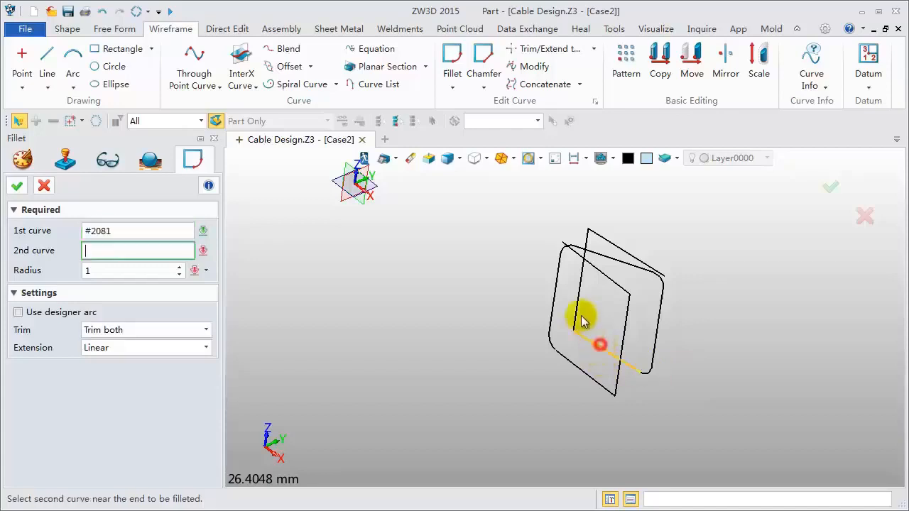
click(577, 315)
middle_click(470, 317)
middle_click(470, 318)
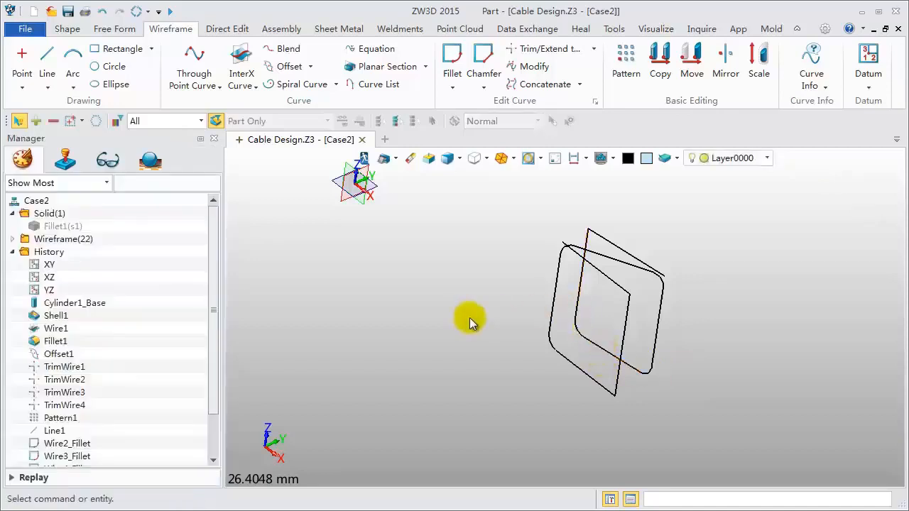
Step: Delete the first rectangle's top, outer, bottom and bottom fillet curves, plus the patterned rectangle's inner vertical and top curves
click(609, 281)
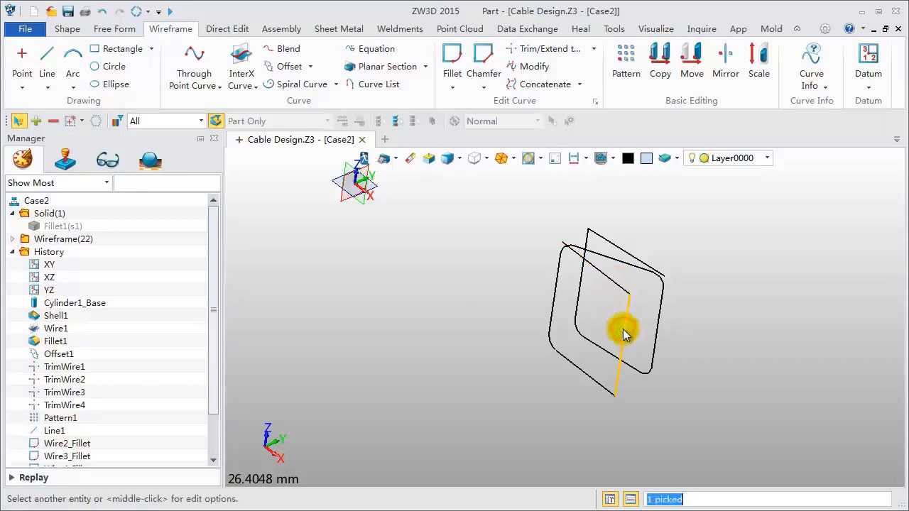
click(617, 289)
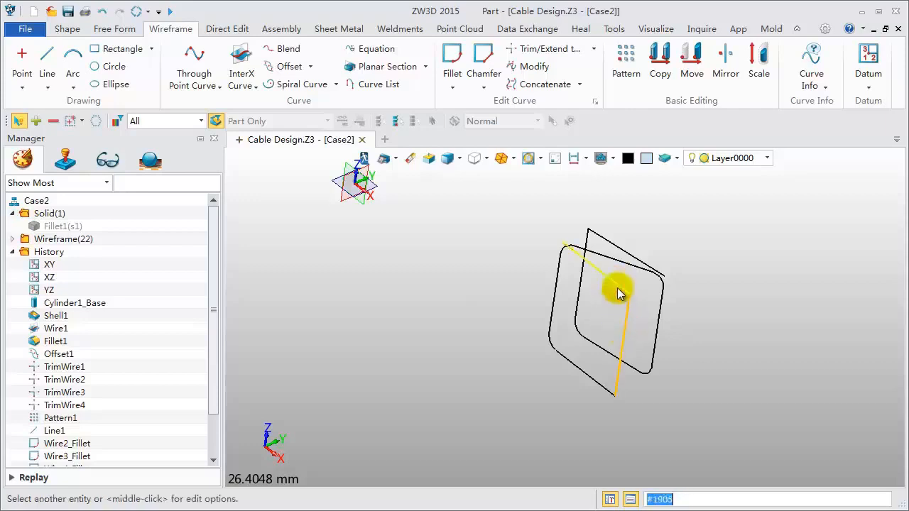
click(591, 372)
click(554, 339)
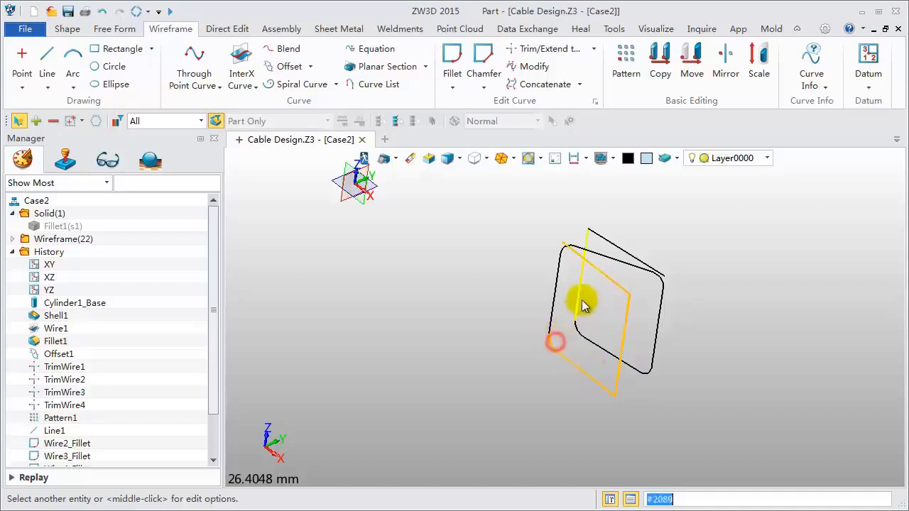
click(581, 294)
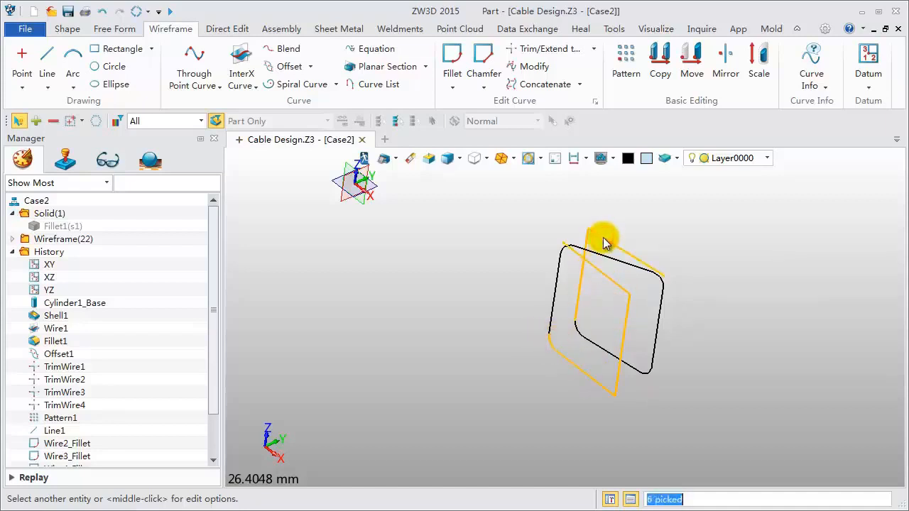
click(410, 161)
Step: Delete the leftover rectangle on the opposite side of the origin
click(624, 69)
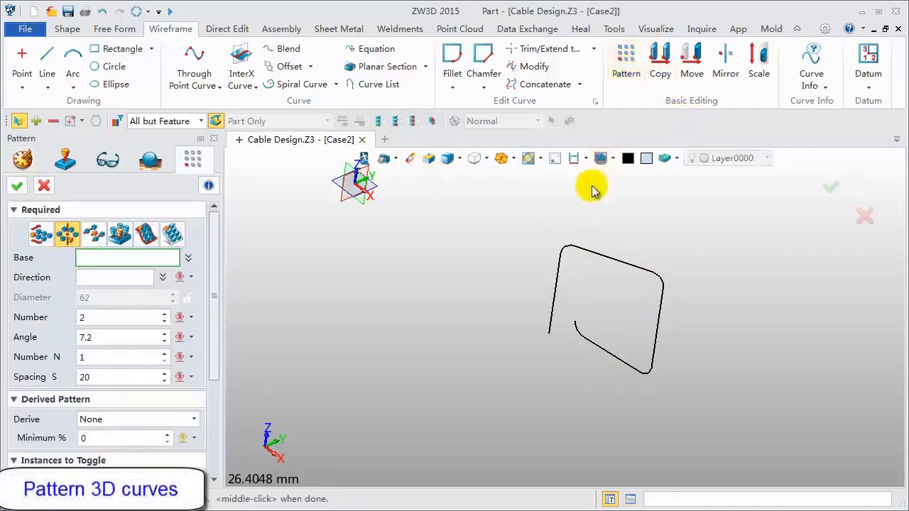
click(43, 187)
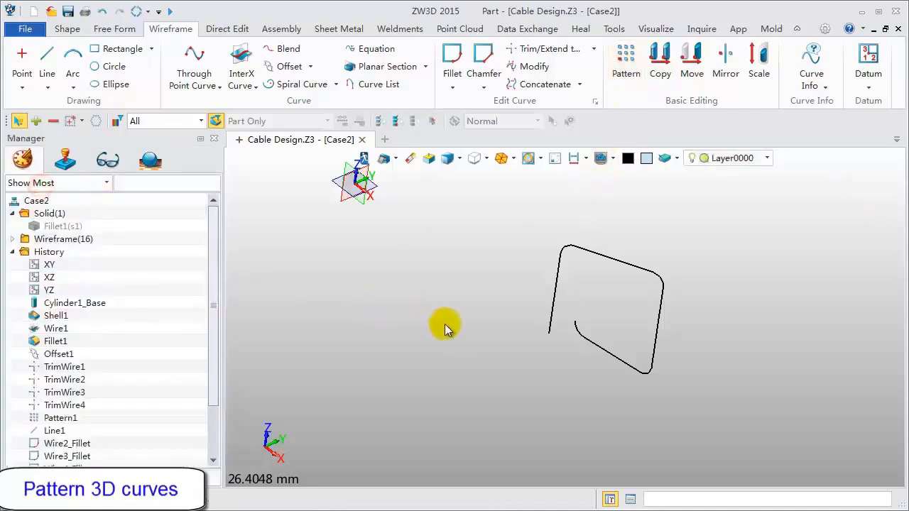
scroll(507, 348, down, 4)
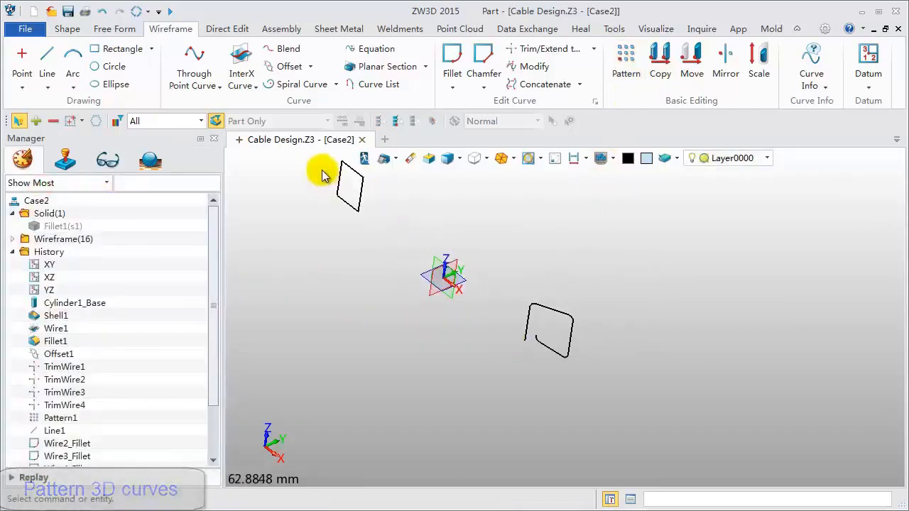
drag(322, 170, 376, 223)
right_click(375, 223)
click(402, 230)
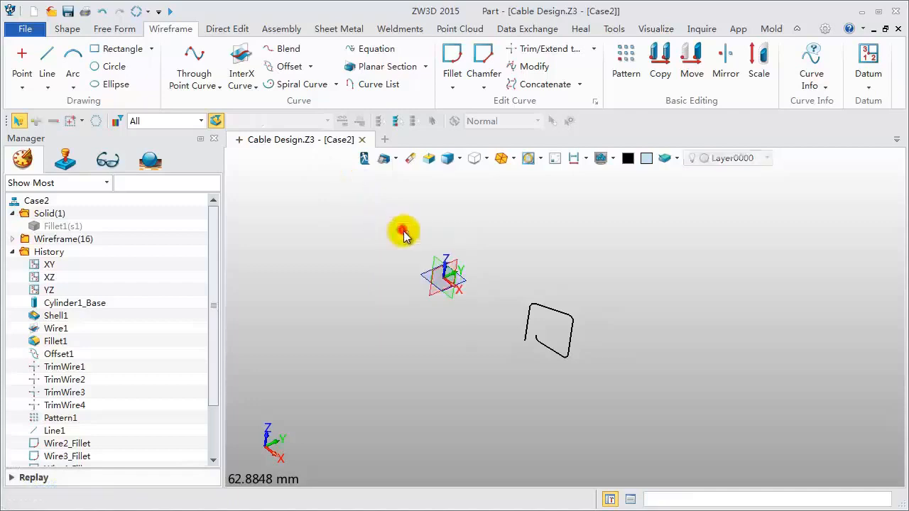
Step: Create a circular pattern of the eight loop curves about the Z axis with 50 instances at a 7.2-degree angle
click(625, 61)
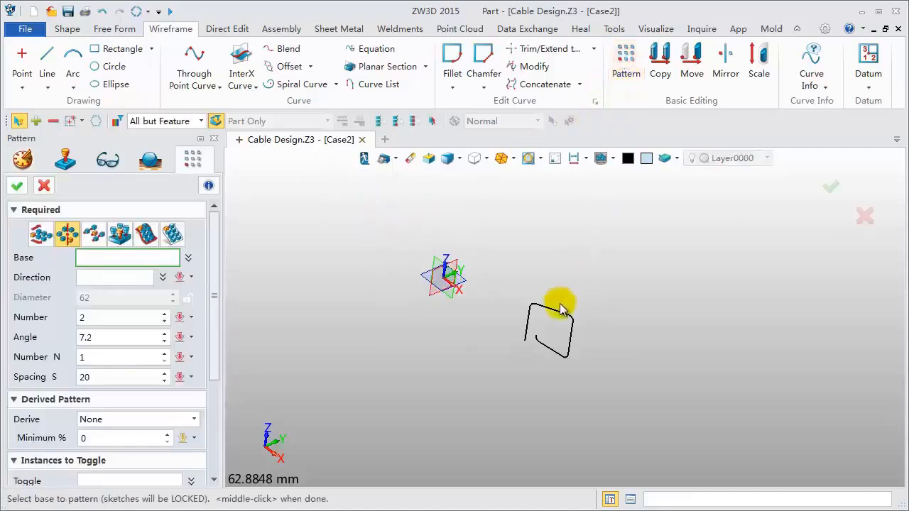
middle_drag(536, 283, 603, 317)
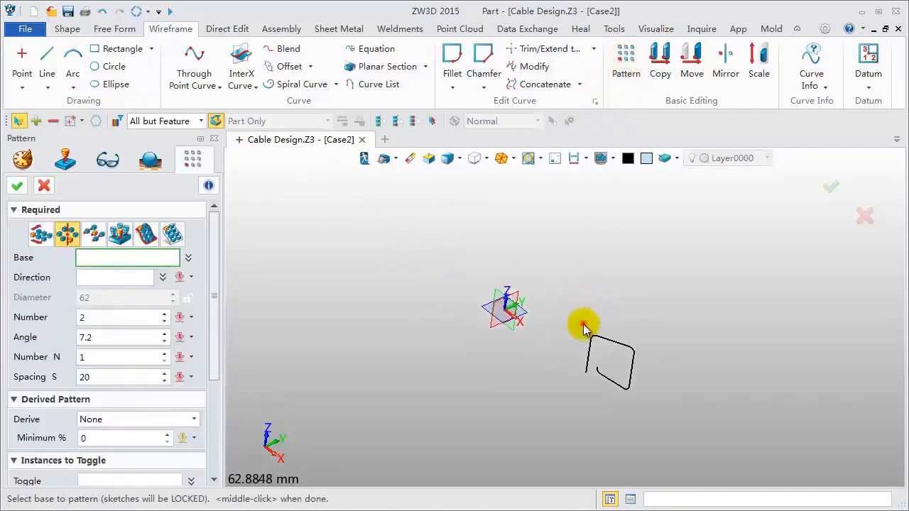
click(584, 324)
middle_click(424, 379)
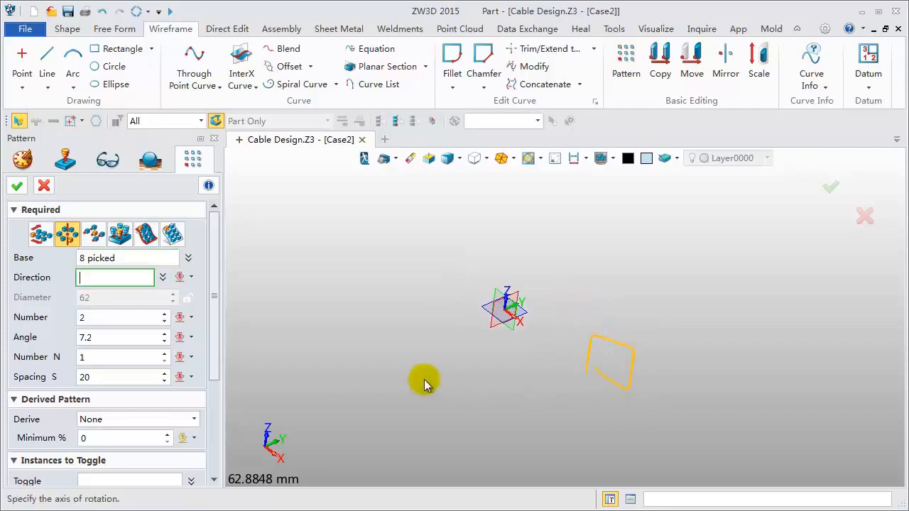
click(506, 299)
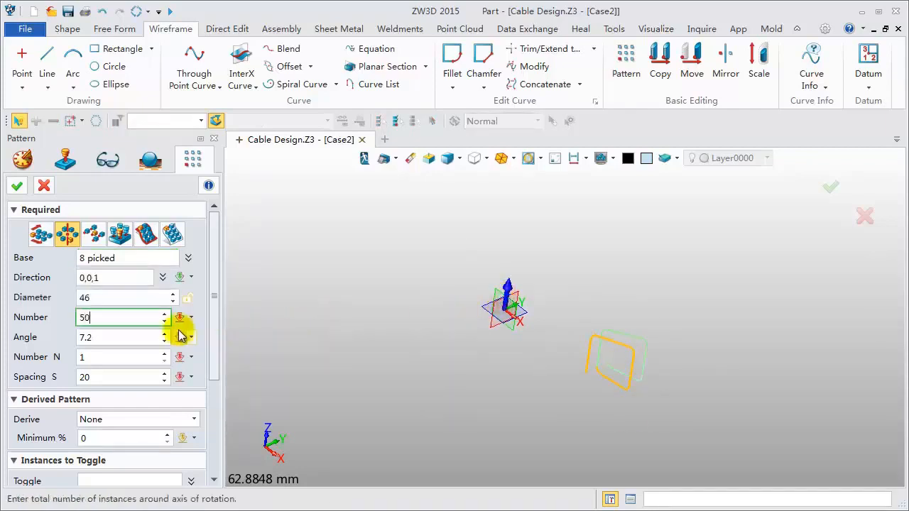
key(Tab)
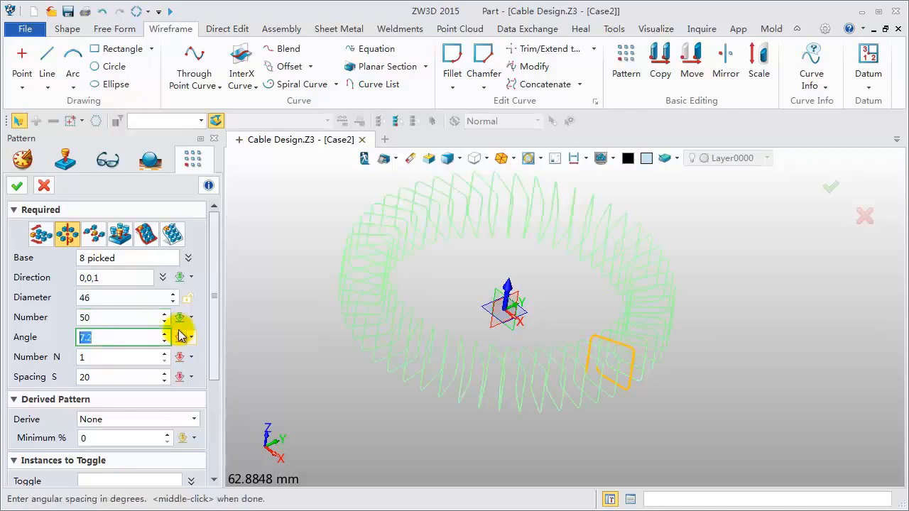
click(18, 187)
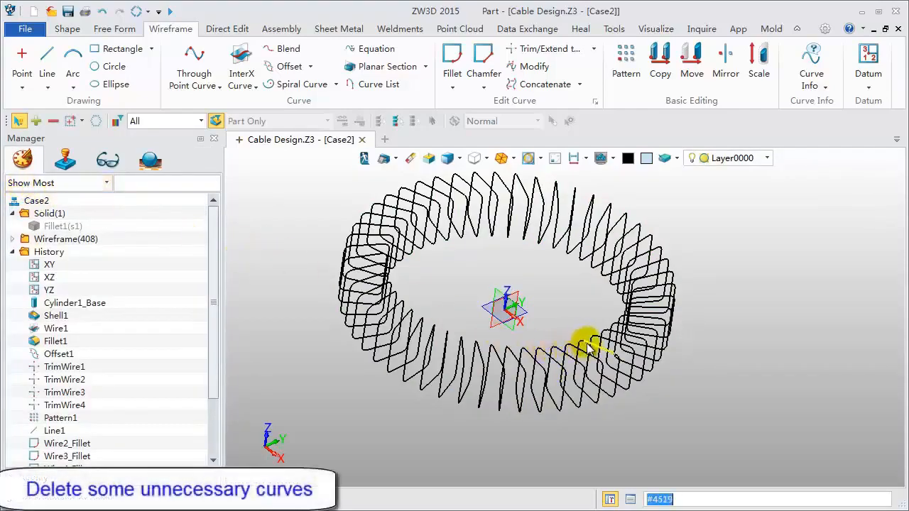
Step: Delete the top connecting line and its two end fillets from the loop ending at the original section, opening the winding
scroll(588, 348, up, 2)
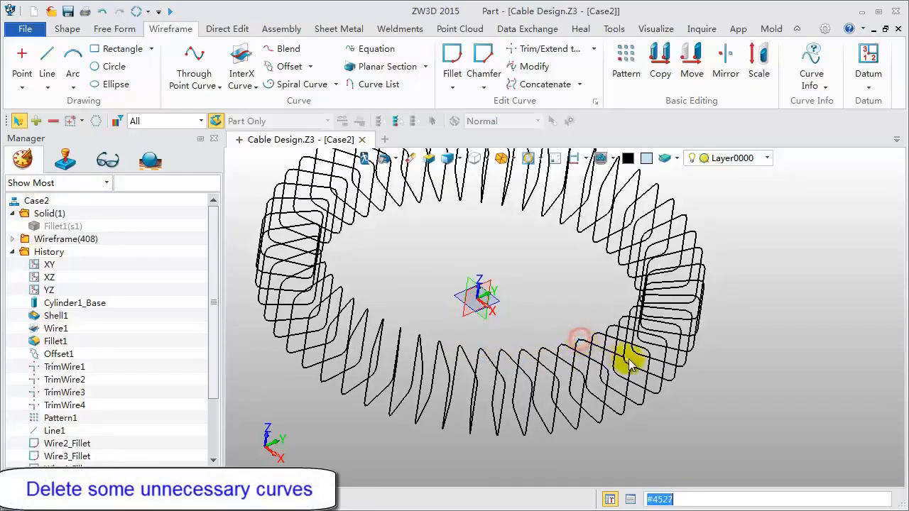
scroll(592, 355, up, 3)
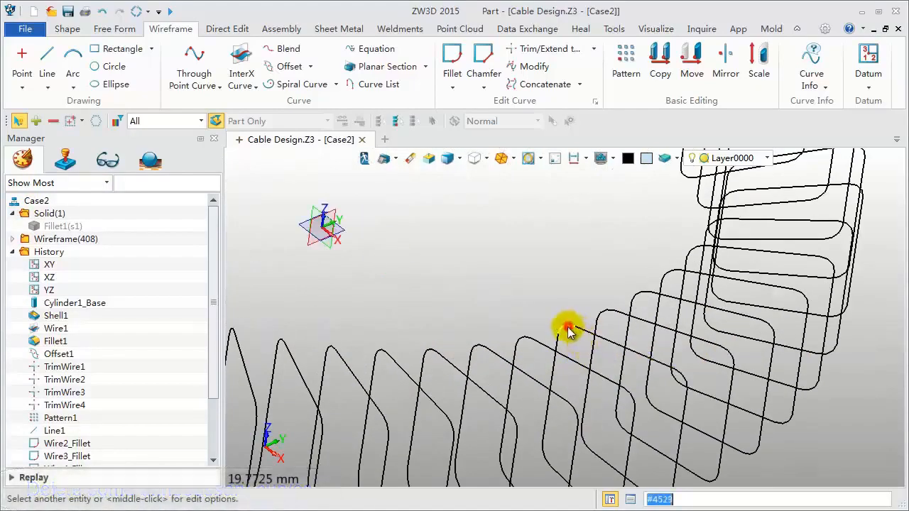
click(568, 330)
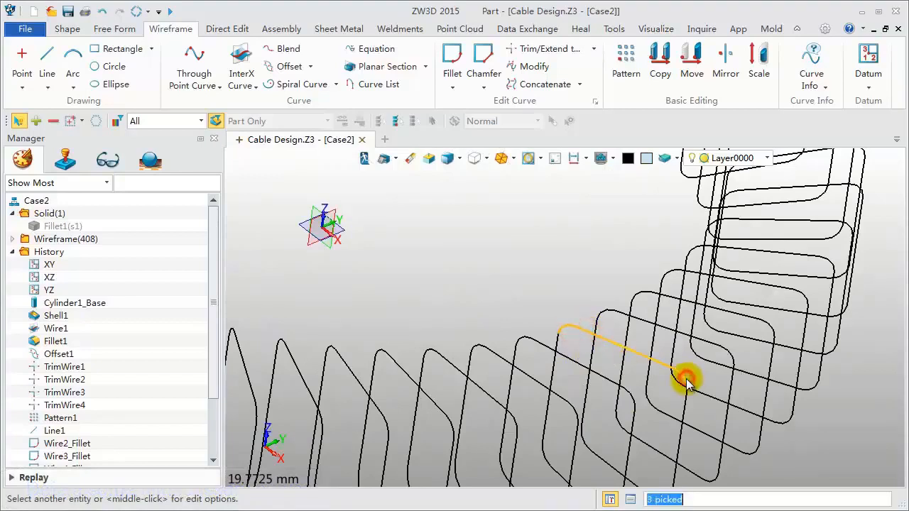
click(410, 159)
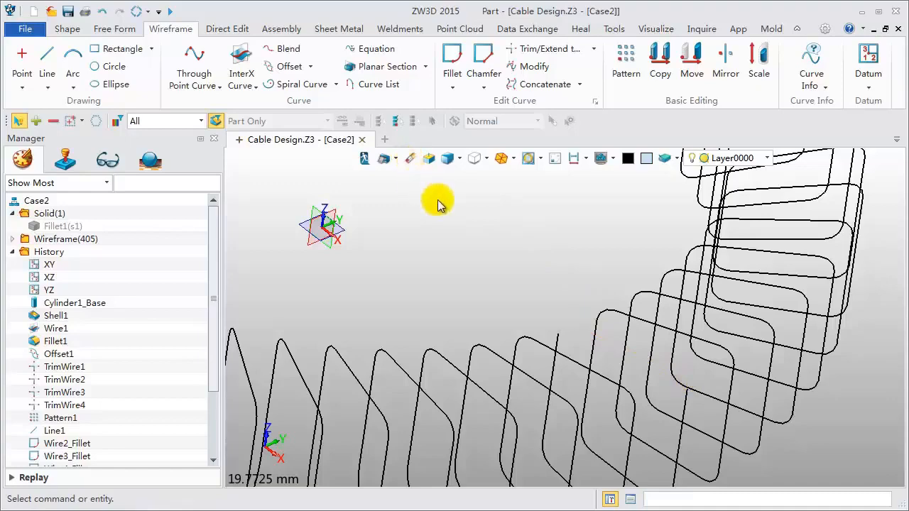
Step: Draw vertical lead lines upward from the winding's two open ends at 22.8186,-2.88266,8 and 31,0,8
scroll(436, 197, down, 1)
click(42, 56)
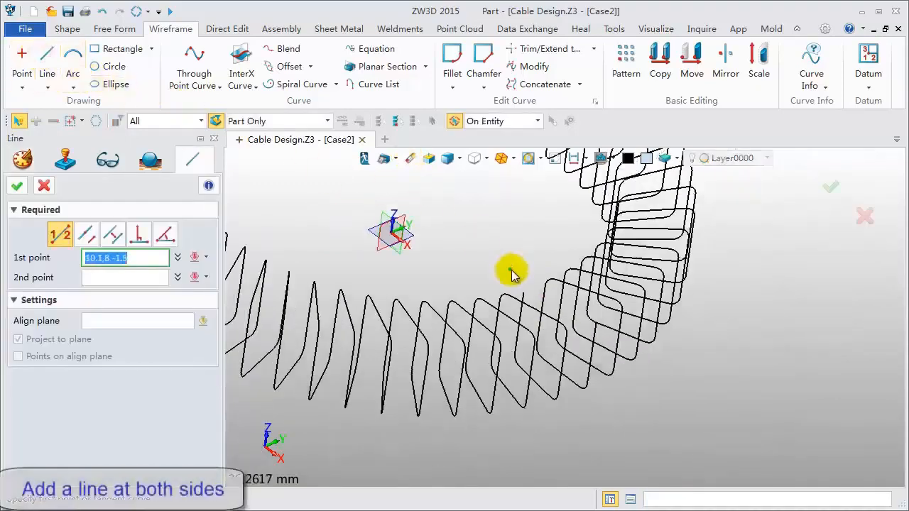
click(524, 294)
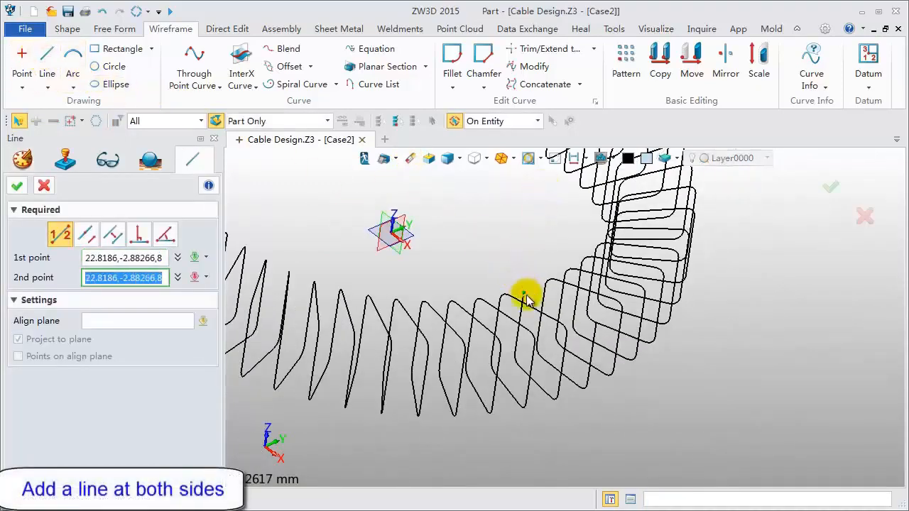
click(540, 188)
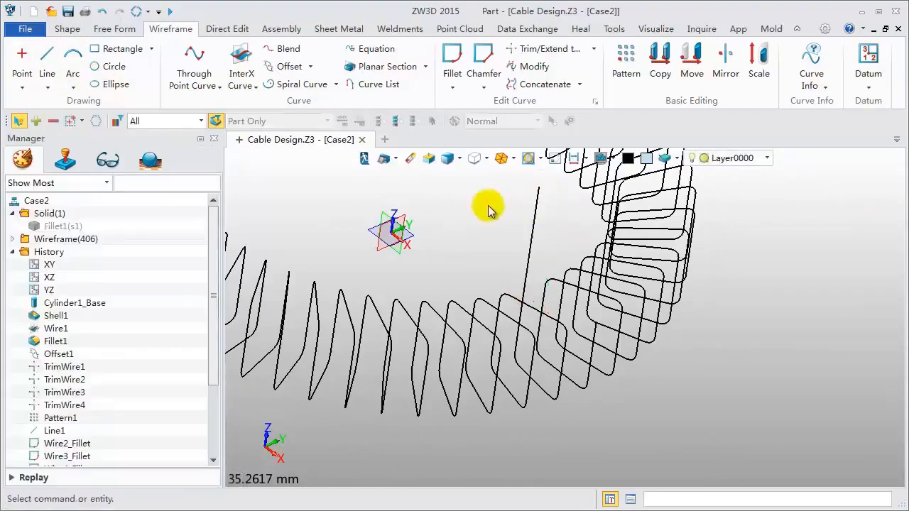
click(595, 327)
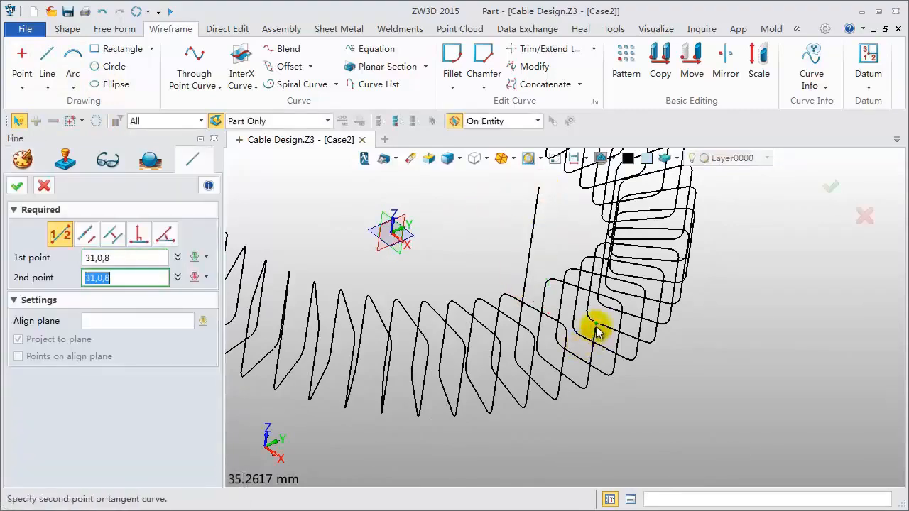
click(615, 202)
middle_click(563, 228)
Step: Set up a Swept Rod along all the winding and lead curves with a diameter of 2 mm
middle_drag(566, 246, 524, 304)
scroll(530, 305, down, 2)
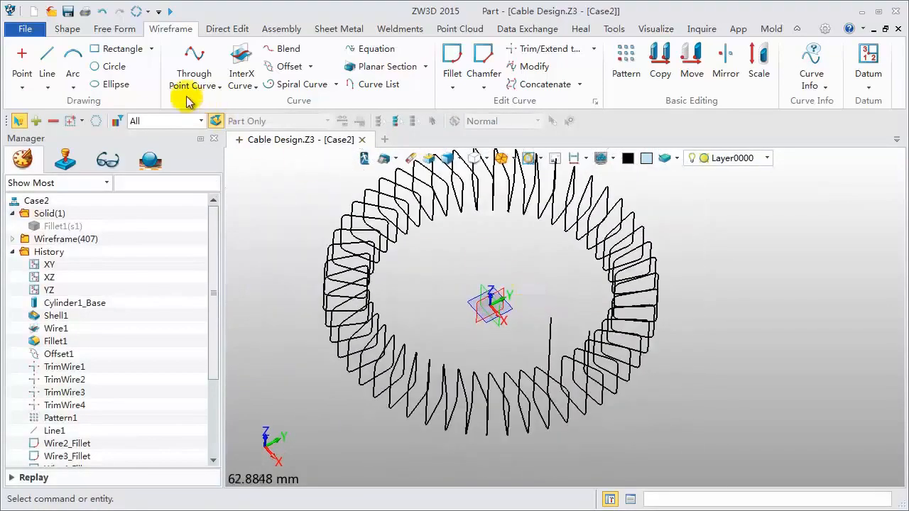
click(64, 29)
click(125, 67)
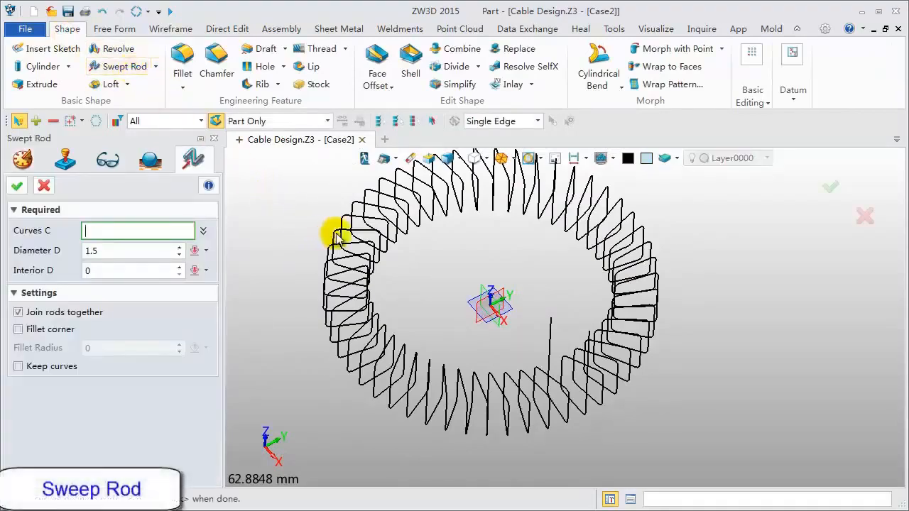
scroll(398, 238, down, 2)
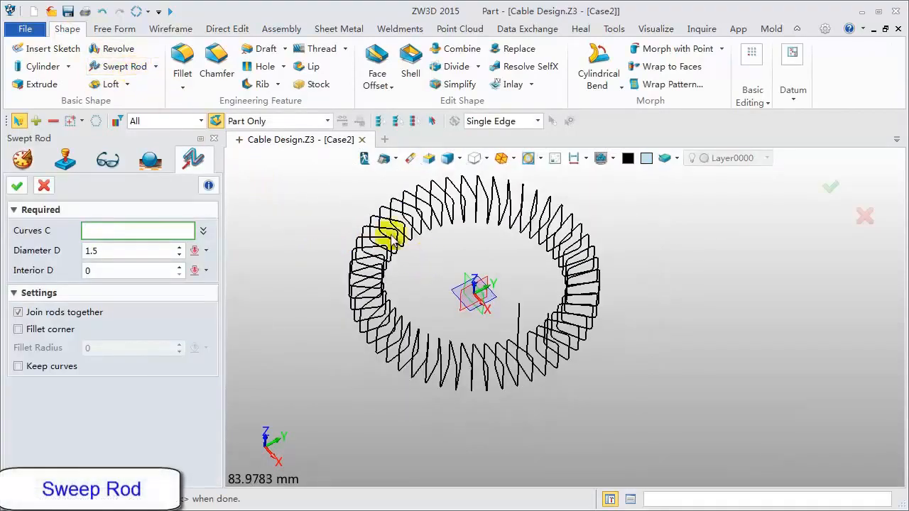
drag(334, 174, 615, 408)
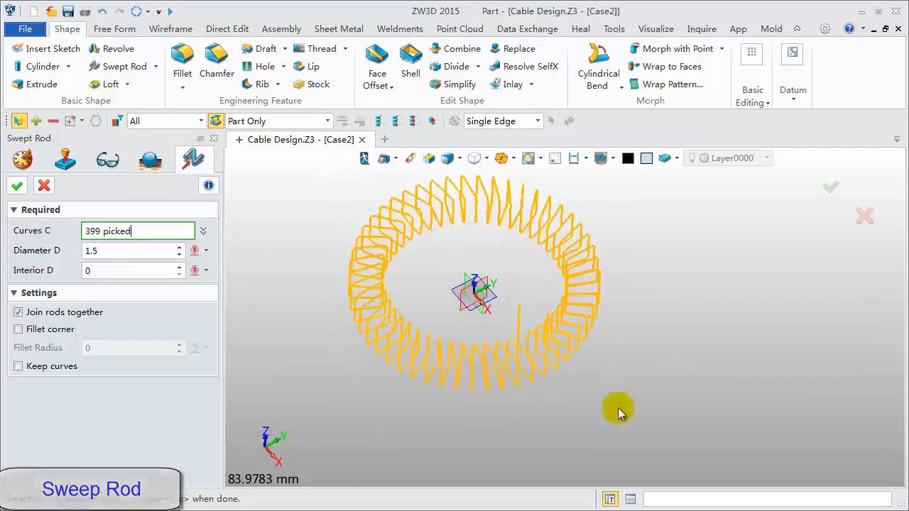
click(116, 250)
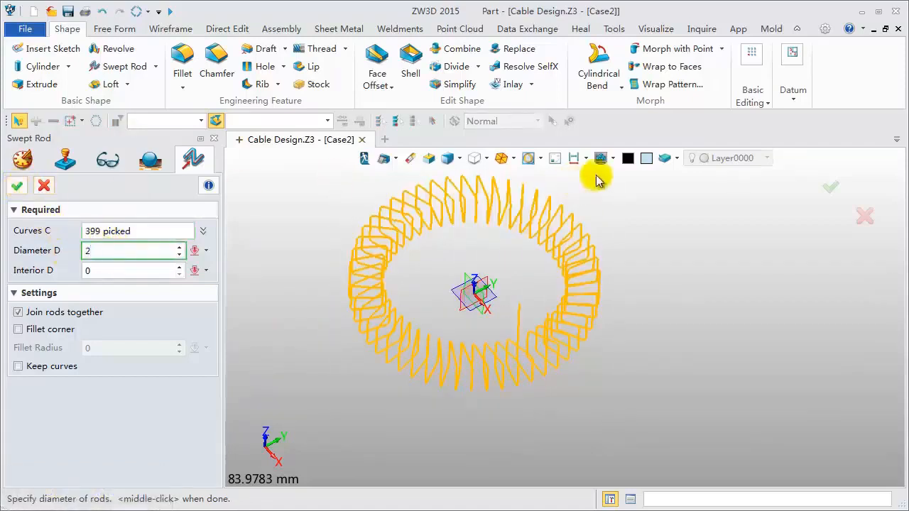
Step: Set the front face colour to orange in the face attributes and create the swept rod
click(664, 158)
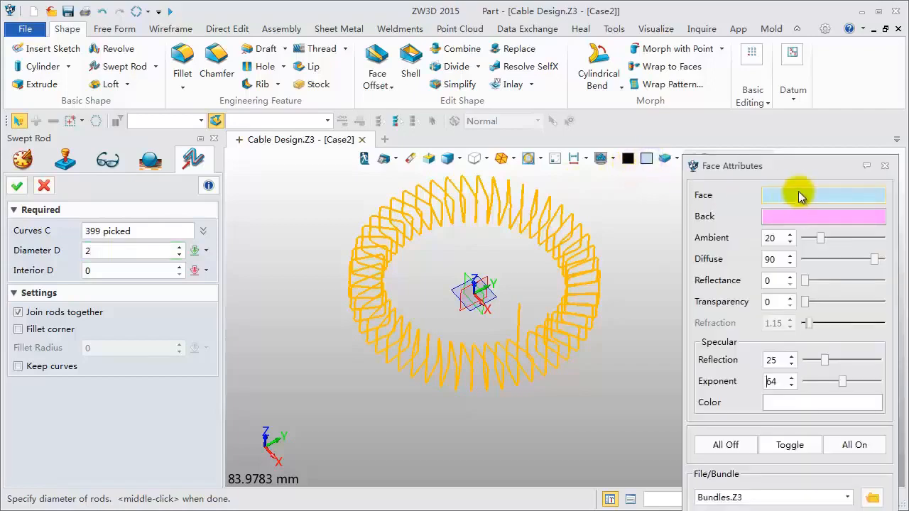
drag(786, 166, 734, 48)
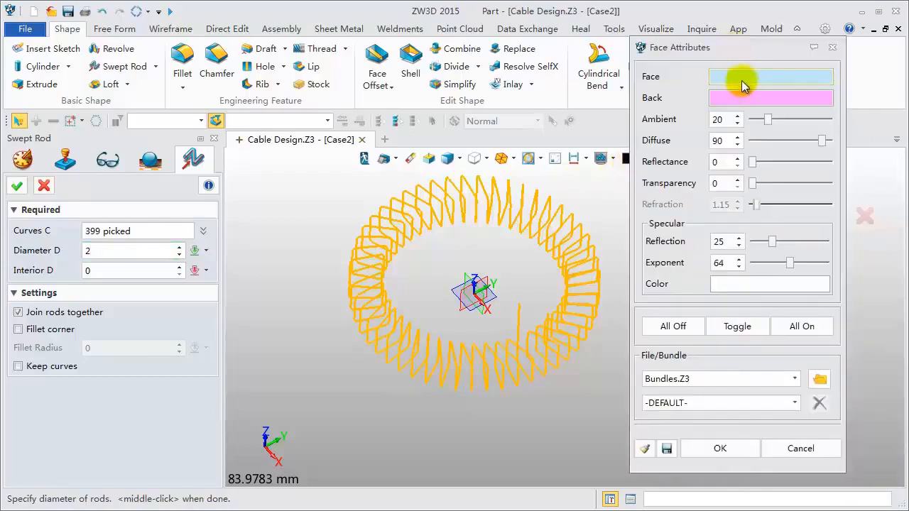
click(743, 86)
click(801, 95)
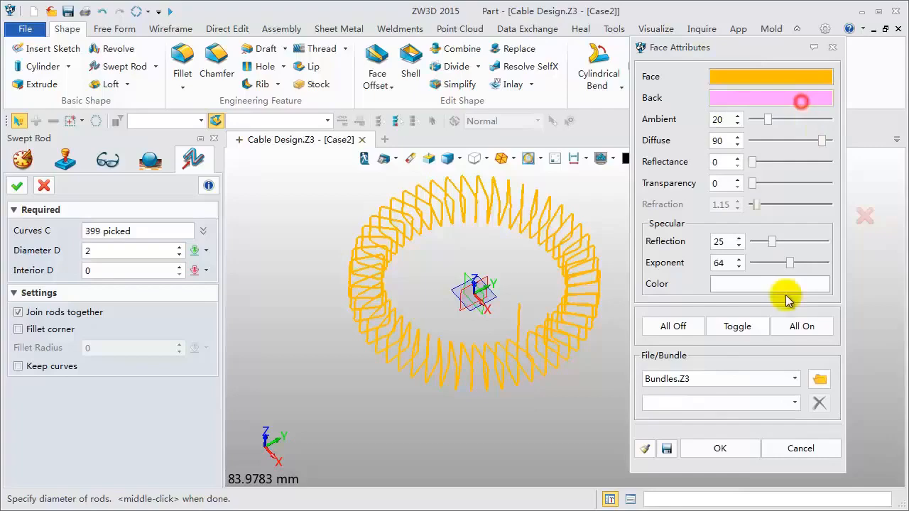
click(720, 448)
click(17, 186)
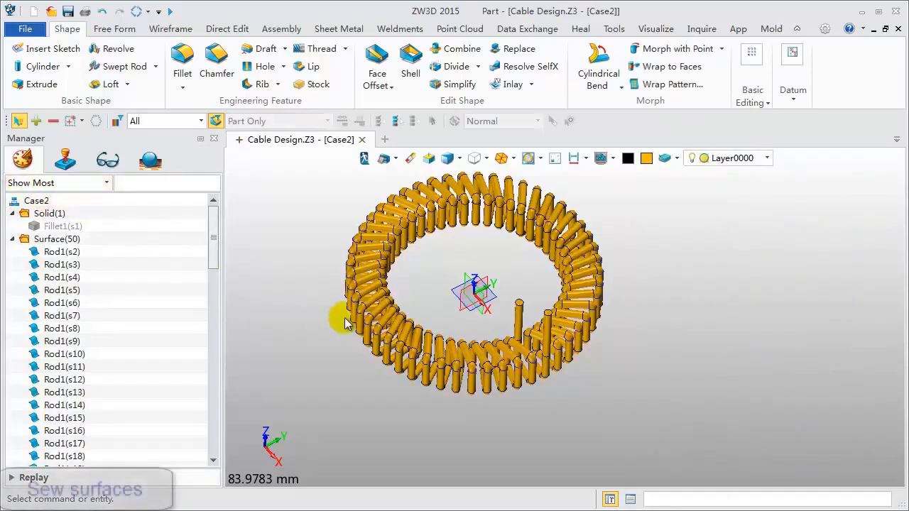
Step: Sew all the swept rod surfaces of the winding together with a tolerance of 0.01
click(63, 252)
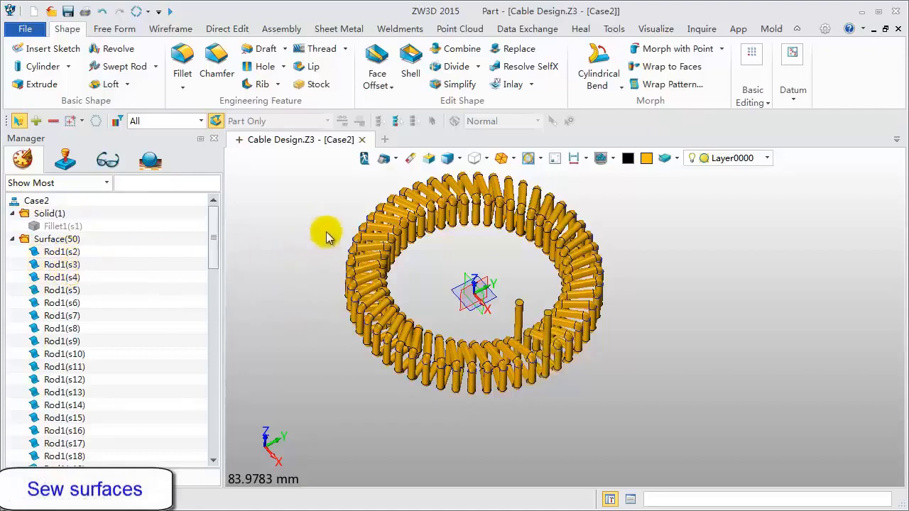
middle_drag(326, 231, 337, 253)
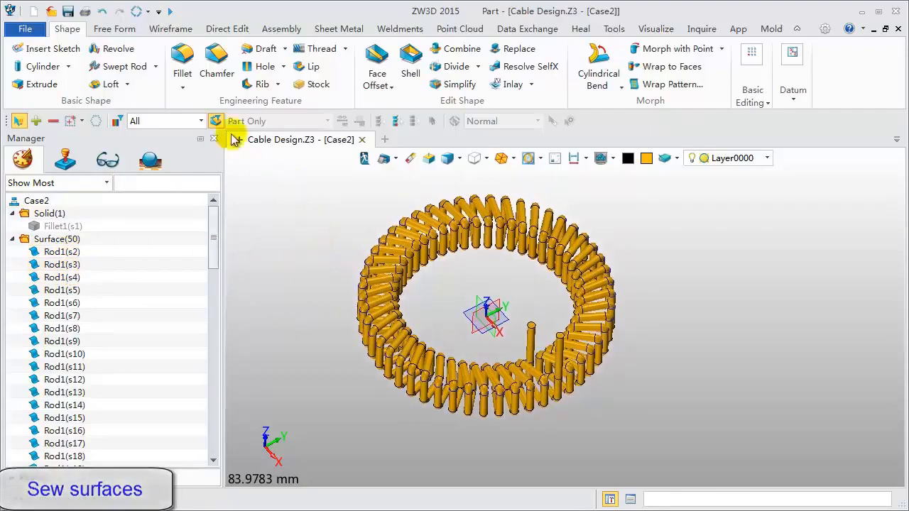
click(115, 29)
click(506, 84)
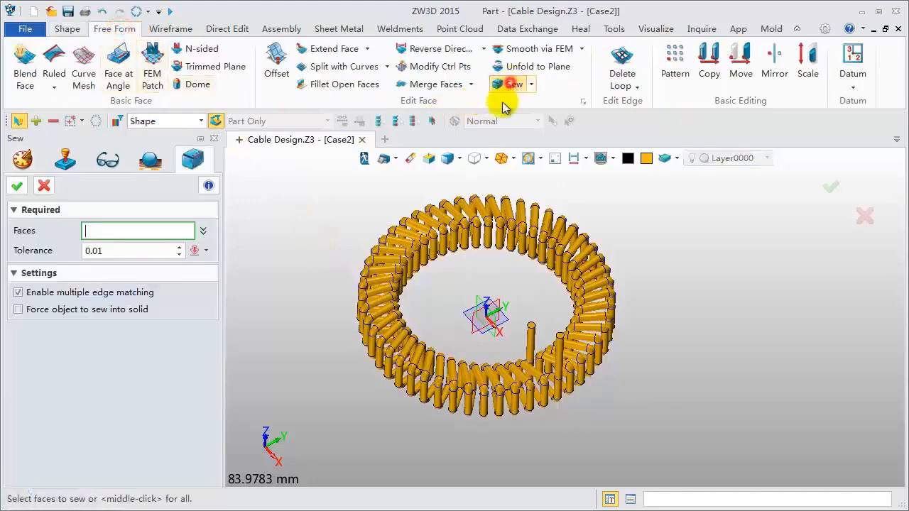
drag(375, 210, 666, 421)
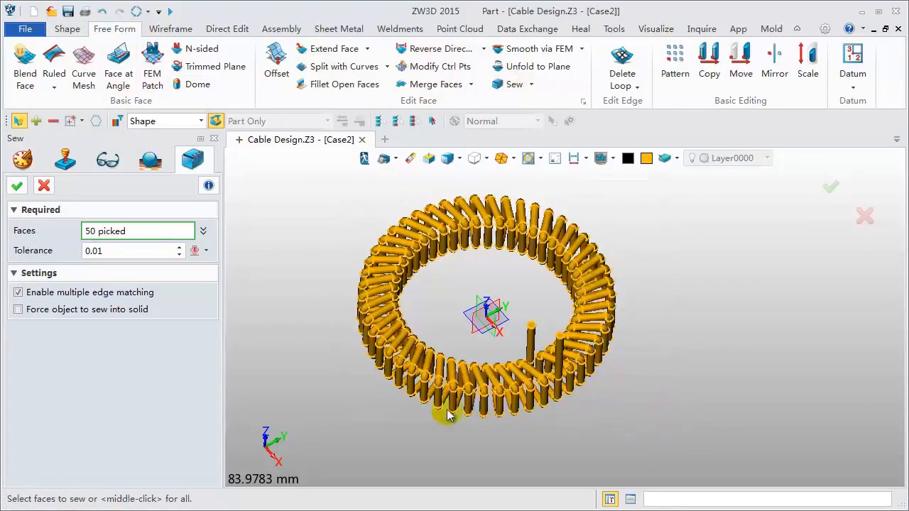
click(17, 185)
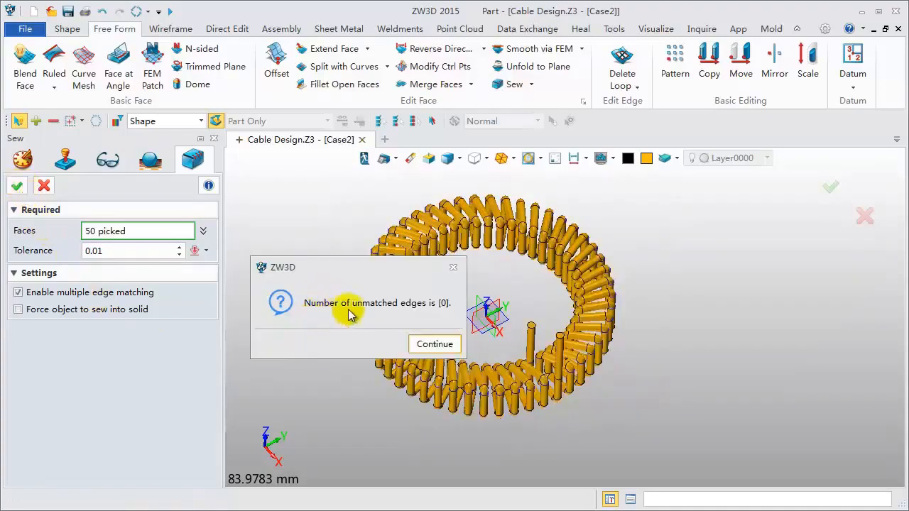
click(447, 348)
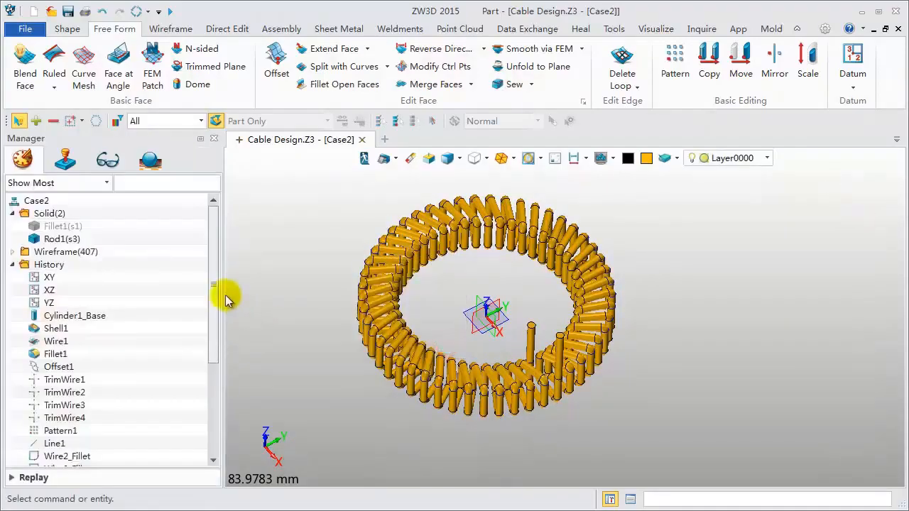
Step: Unblank the hidden ring solid Fillet1(s1) inside the winding
click(73, 230)
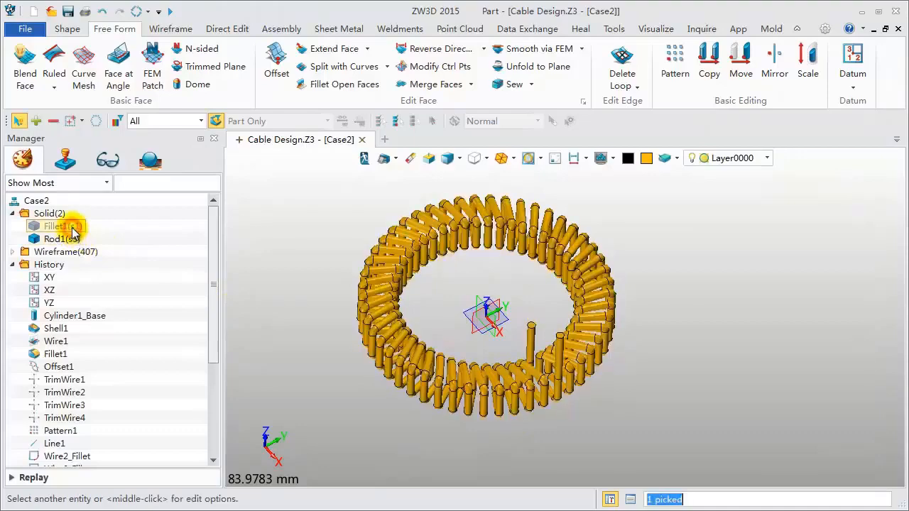
click(613, 159)
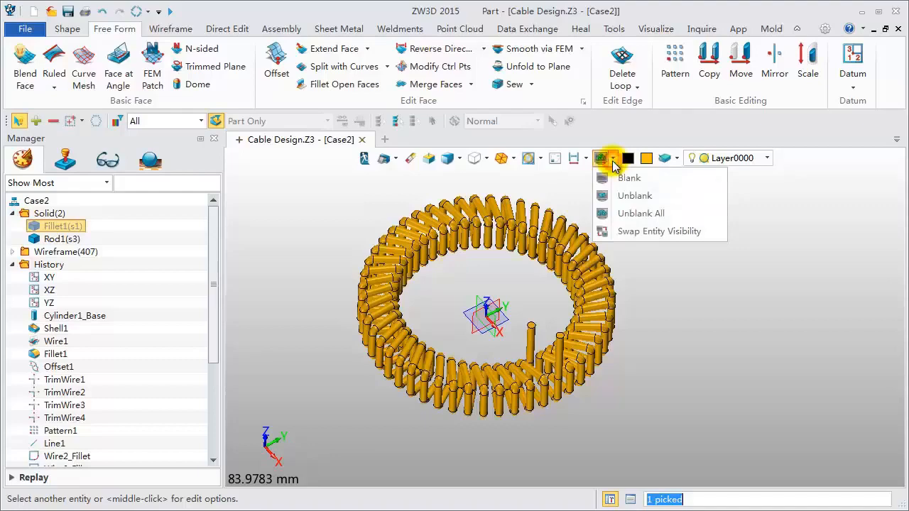
click(629, 197)
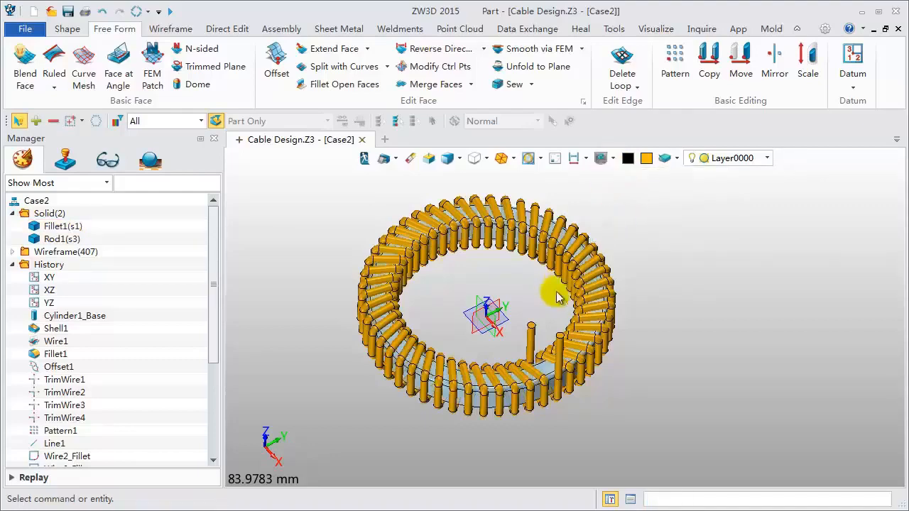
Step: Change the face colour of the ring solid Fillet1(s1) to grey, RGB 160, 160, 160
click(71, 233)
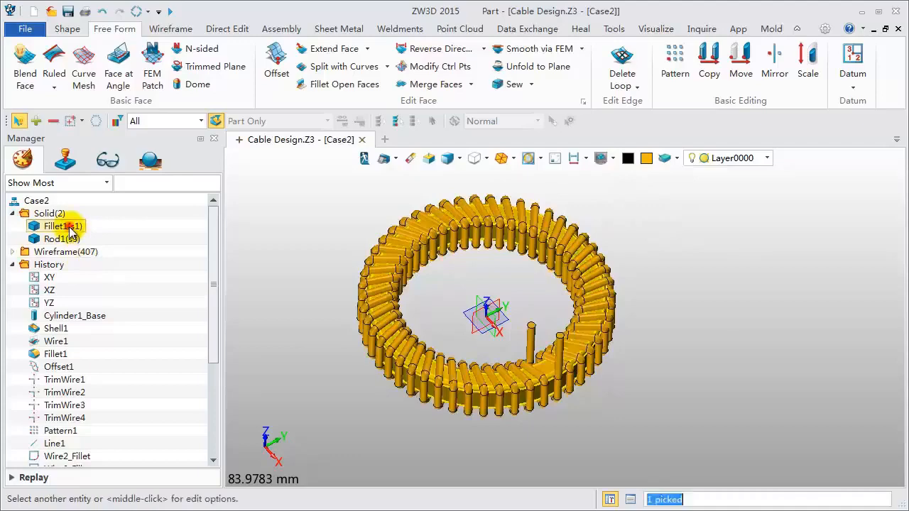
right_click(71, 232)
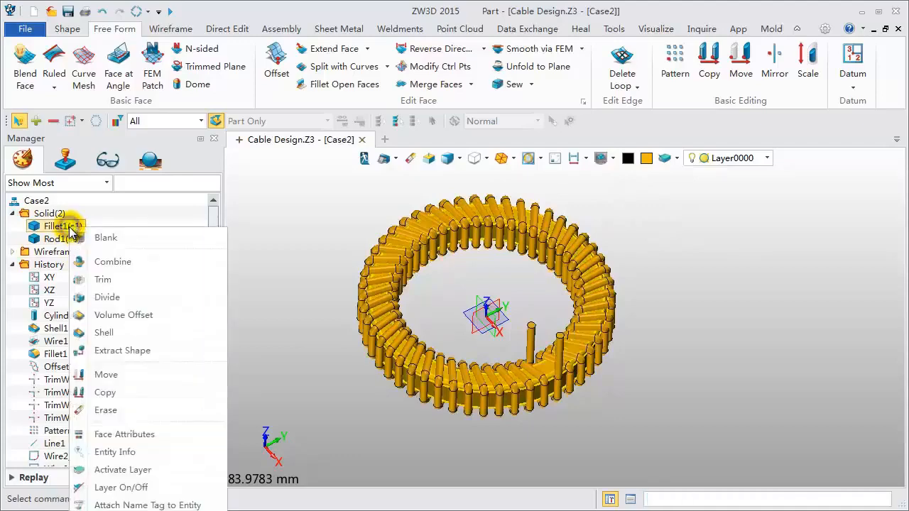
click(118, 436)
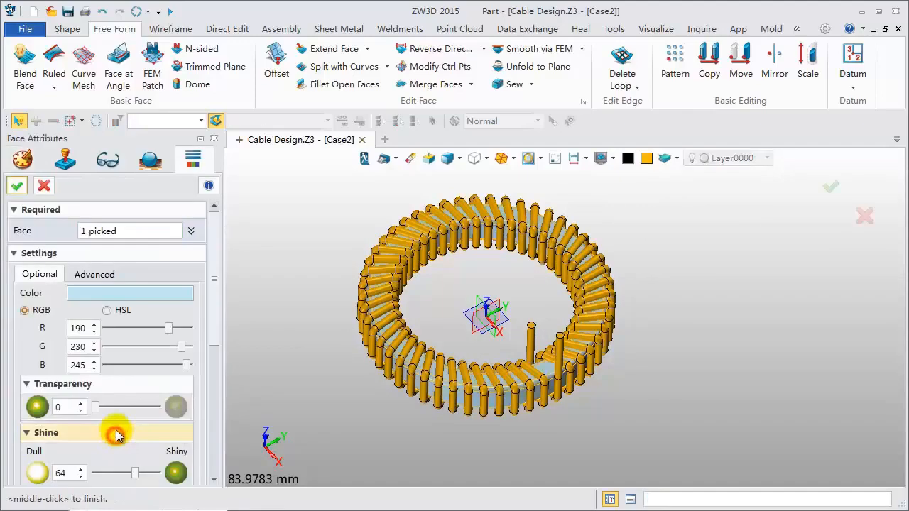
click(131, 291)
click(169, 343)
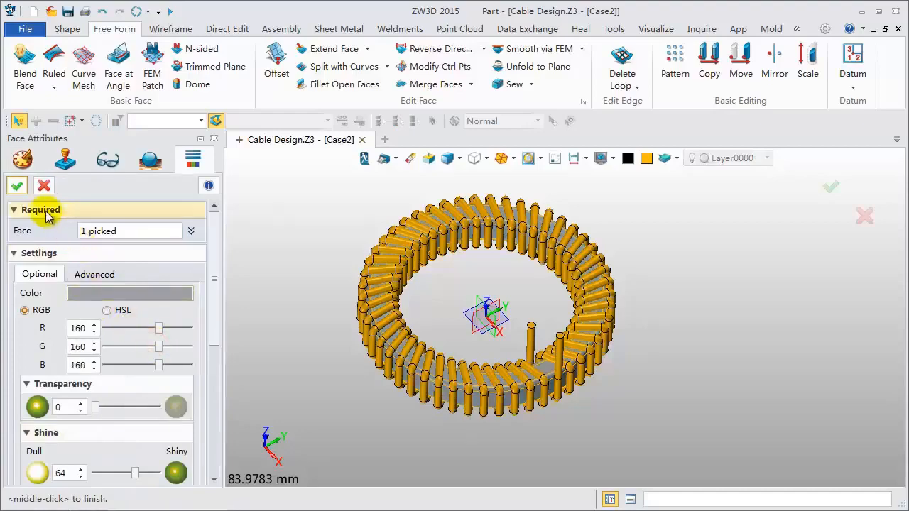
click(18, 186)
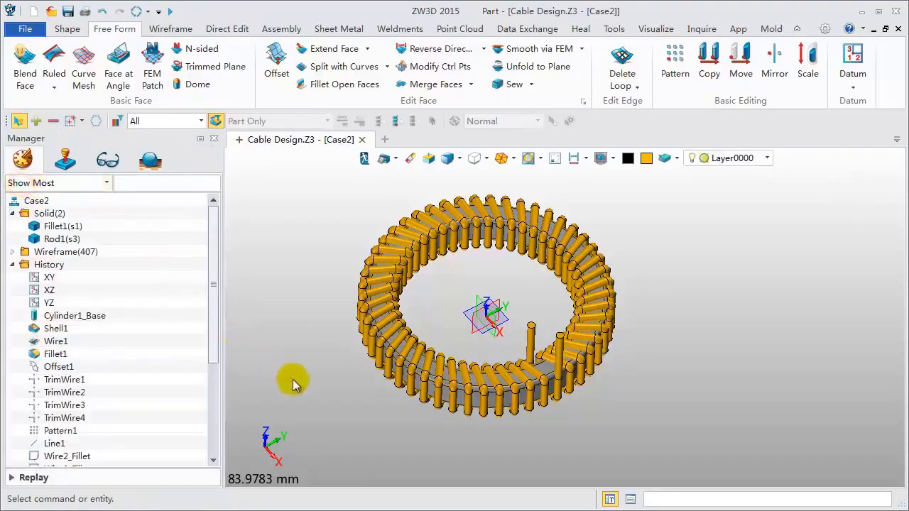
mouse_move(292, 379)
right_down()
mouse_move(299, 355)
mouse_move(305, 377)
right_up()
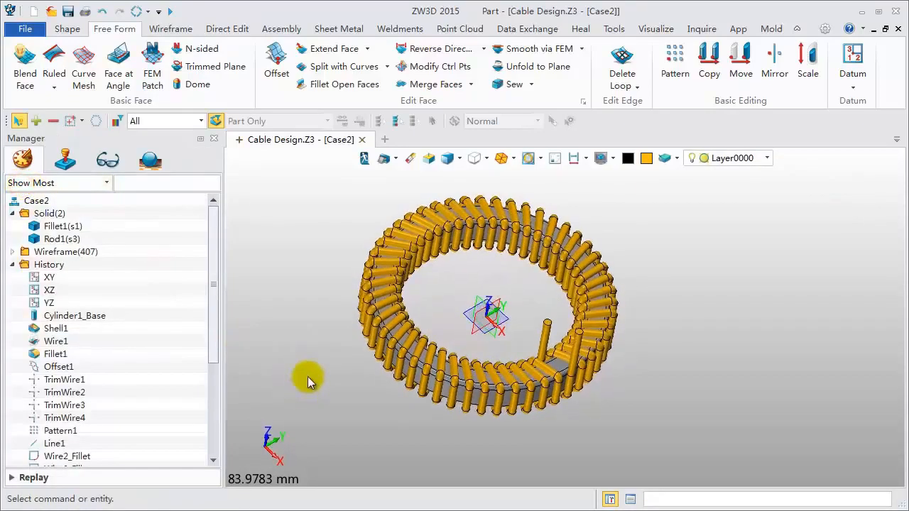
scroll(306, 377, up, 2)
right_drag(514, 207, 496, 261)
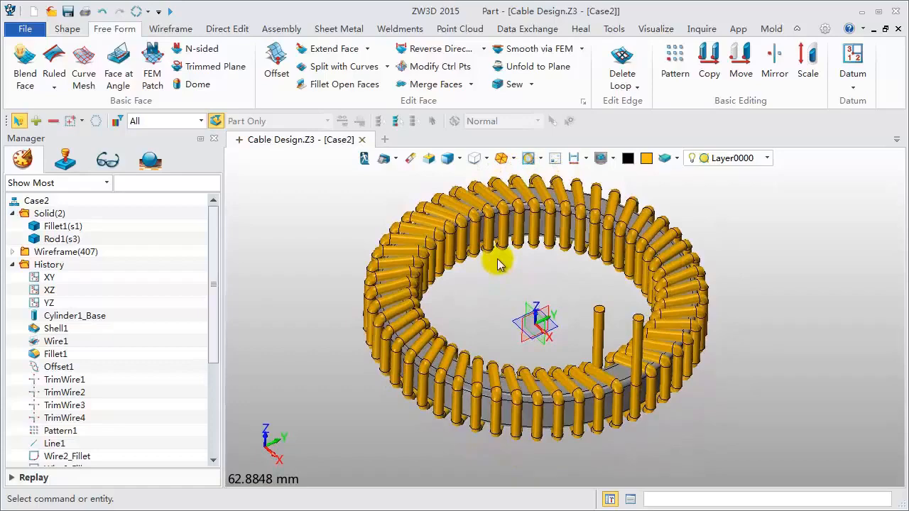